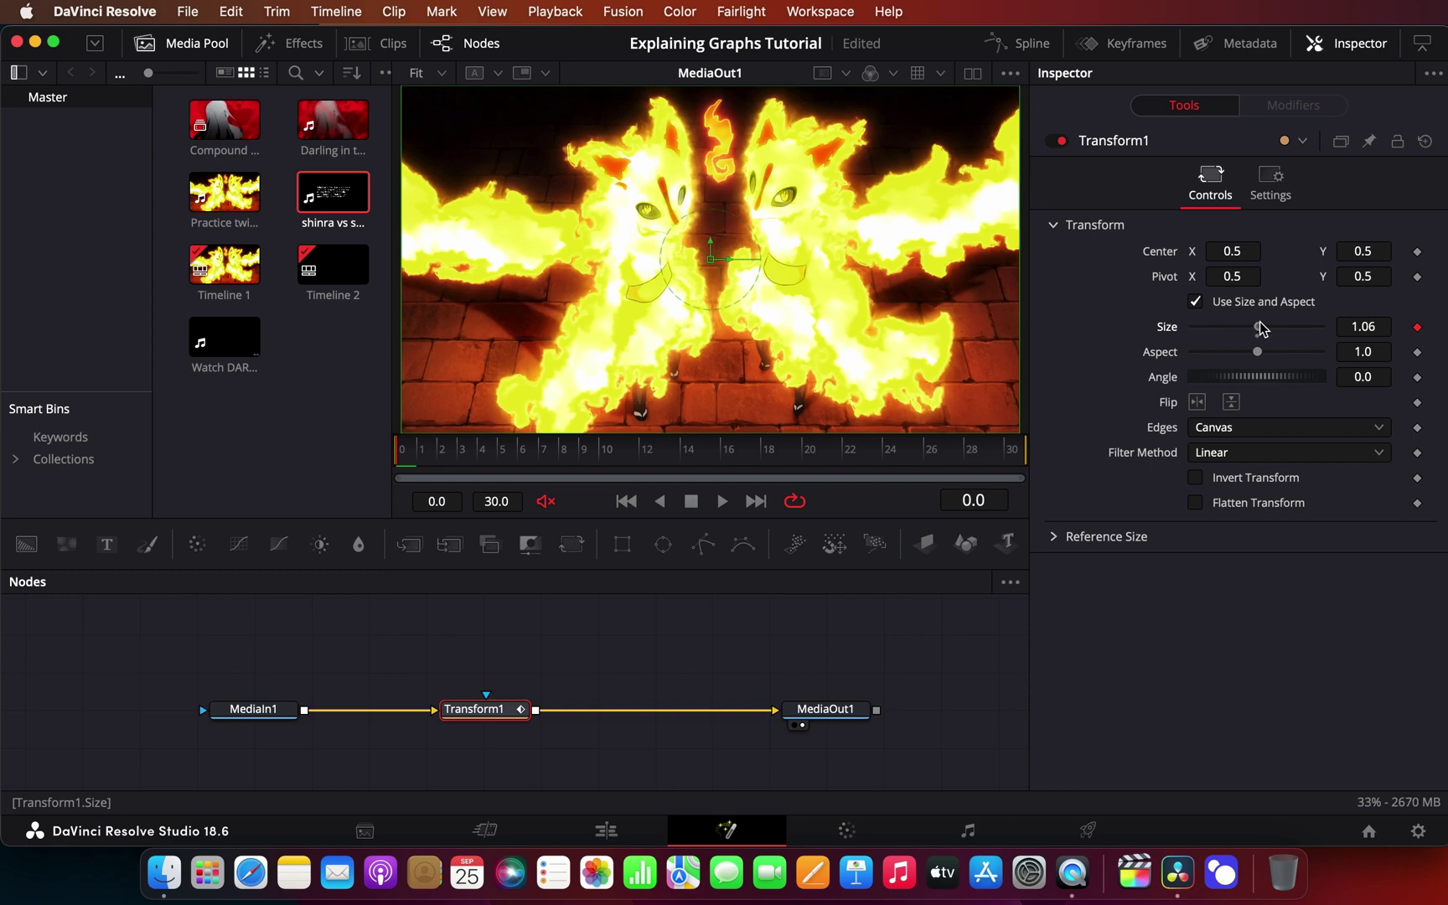
Keyframe Transform1 Size at 5.0 on frame 0 and back to 1.0 on frame 30.
{"action": "left_click_drag", "start_coordinate": [1261, 327], "coordinate": [1413, 325]}
{"action": "left_click_drag", "start_coordinate": [986, 441], "coordinate": [1039, 453]}
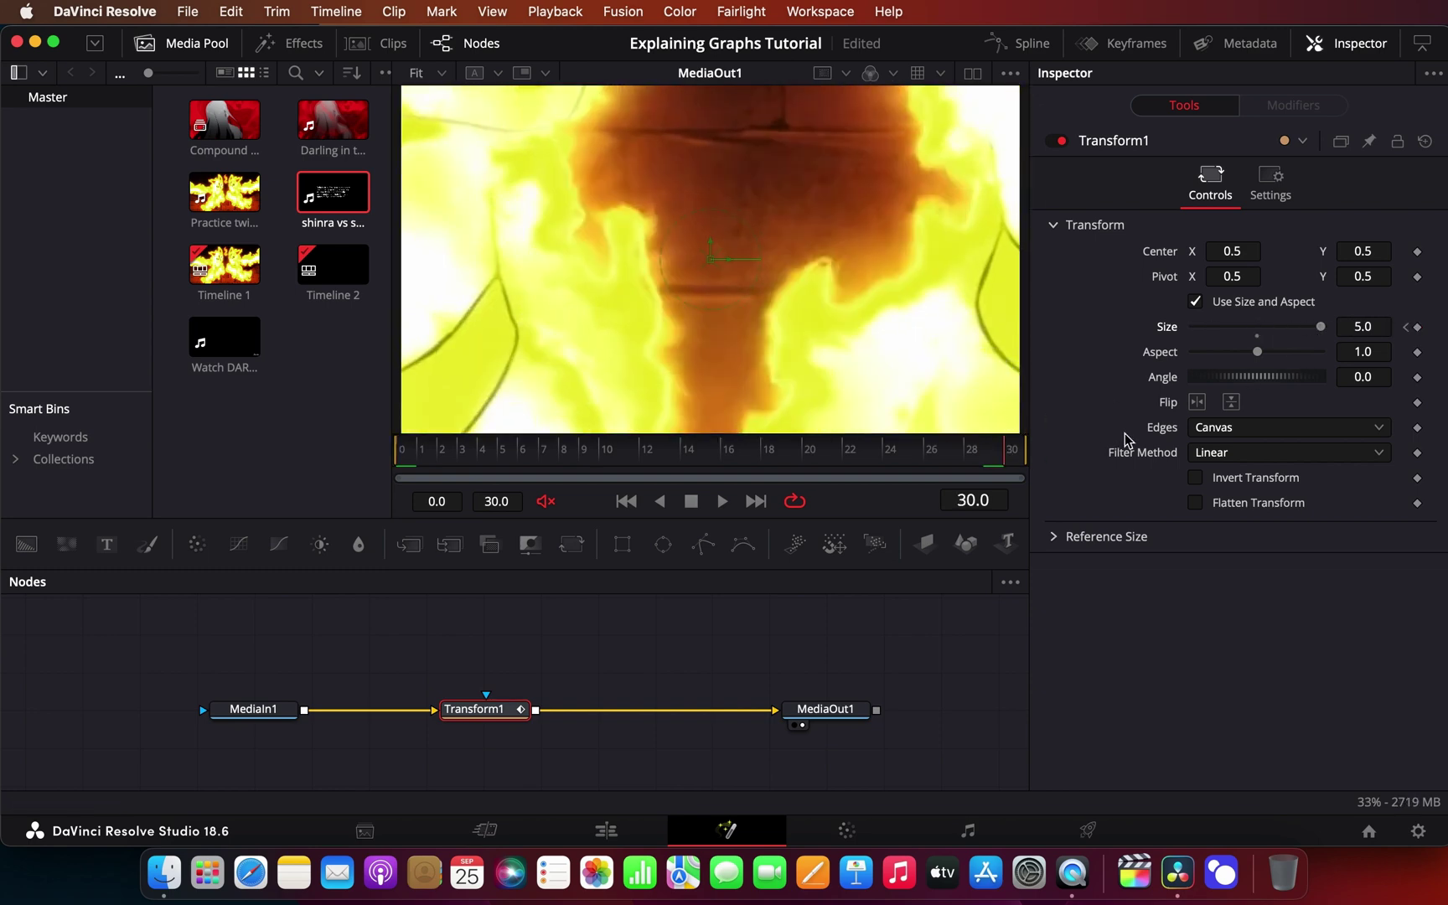
{"action": "double_click", "coordinate": [1261, 332]}
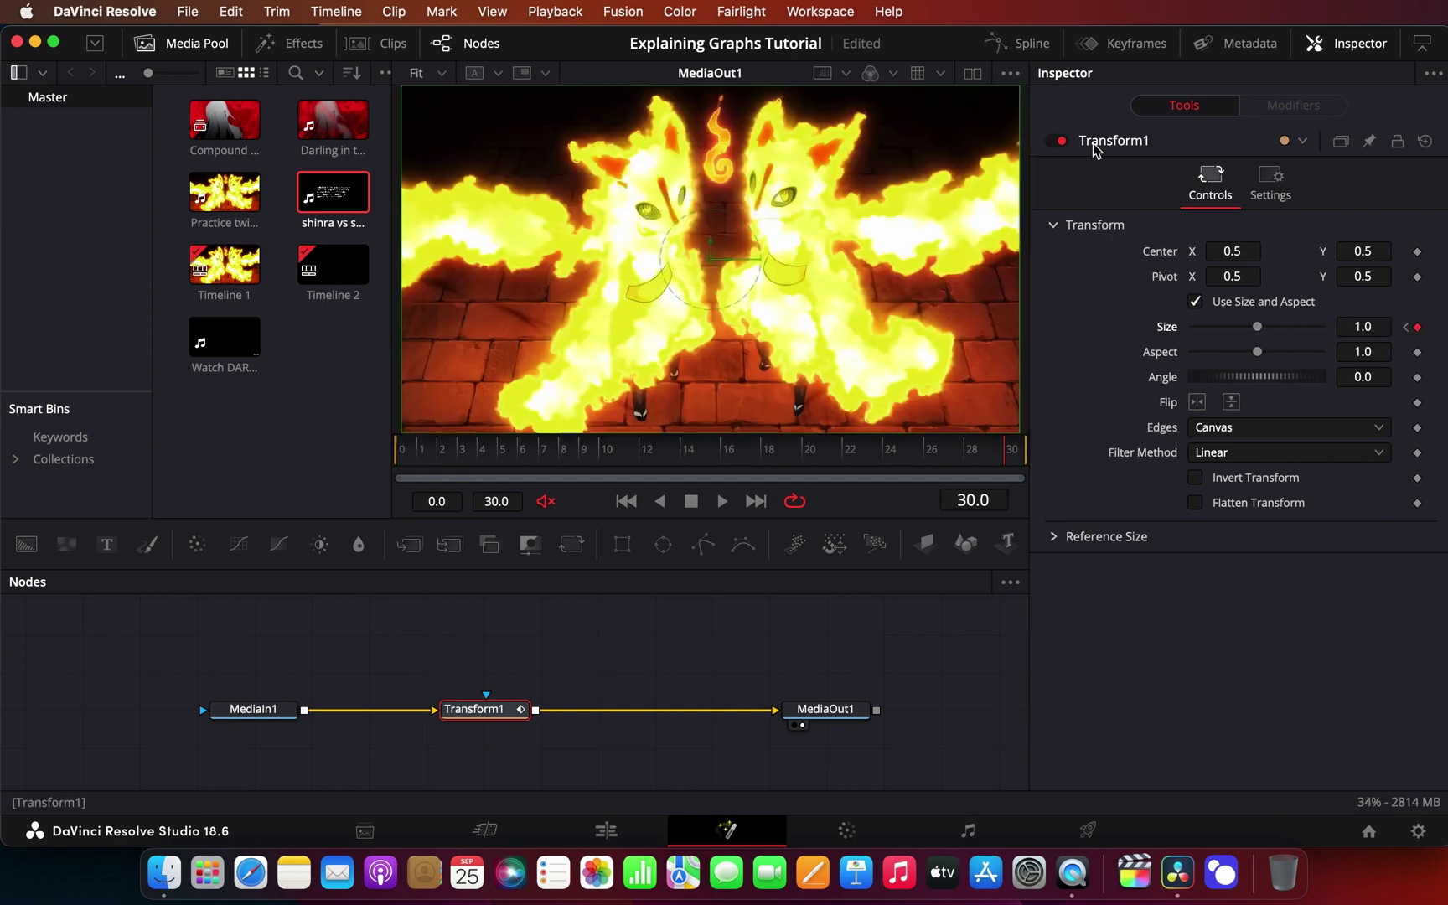
Shape the Size spline into a steep fall with a soft ease-out, then play the zoom from frame 0.
{"action": "left_click", "coordinate": [1029, 43]}
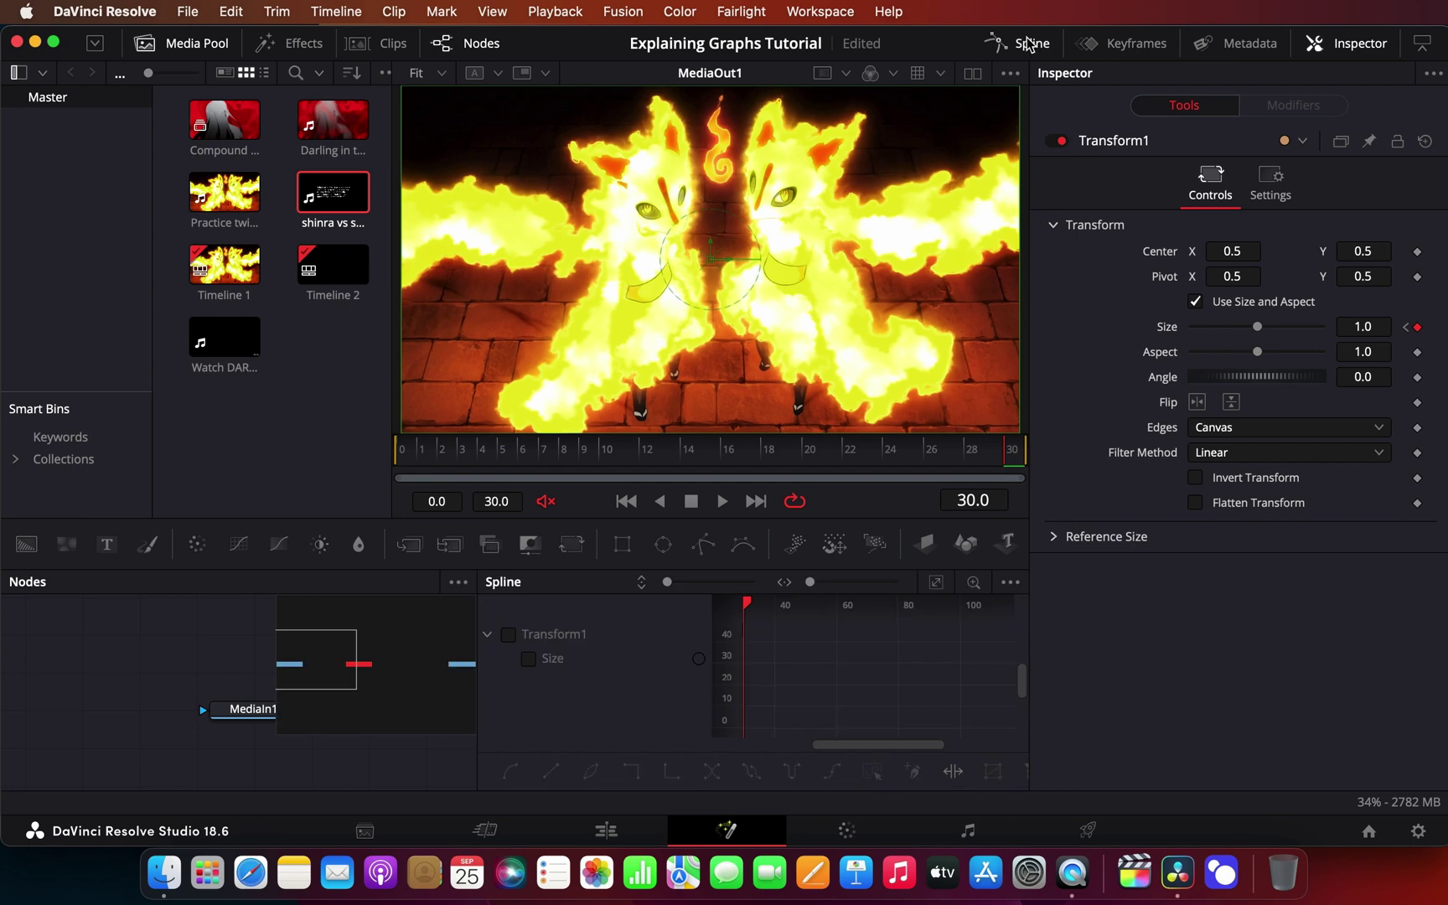
{"action": "left_click", "coordinate": [542, 660]}
{"action": "left_click", "coordinate": [935, 584]}
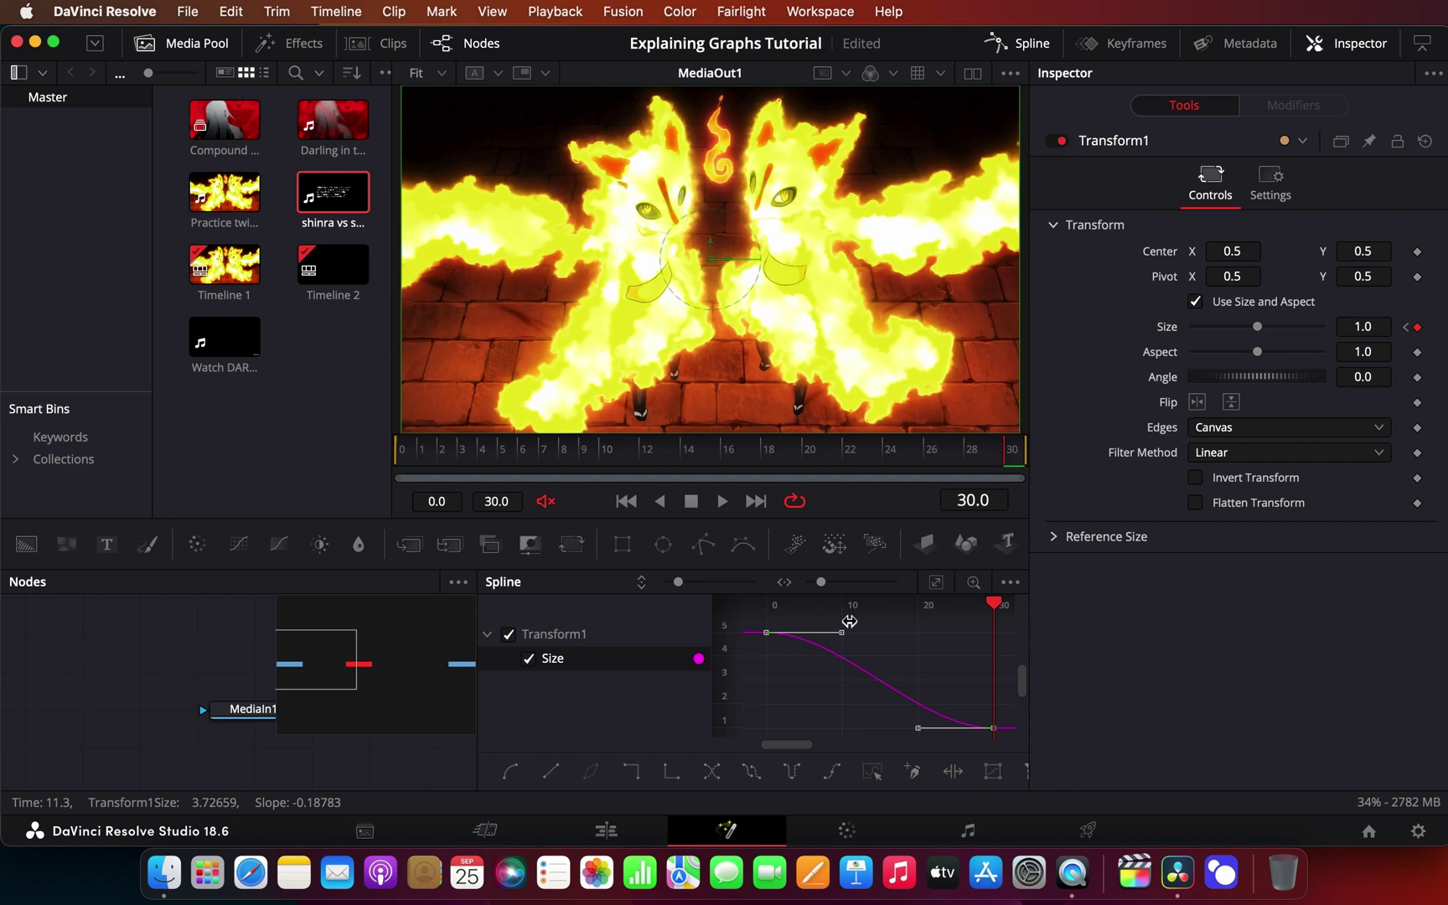
{"action": "left_click_drag", "start_coordinate": [840, 637], "coordinate": [756, 725]}
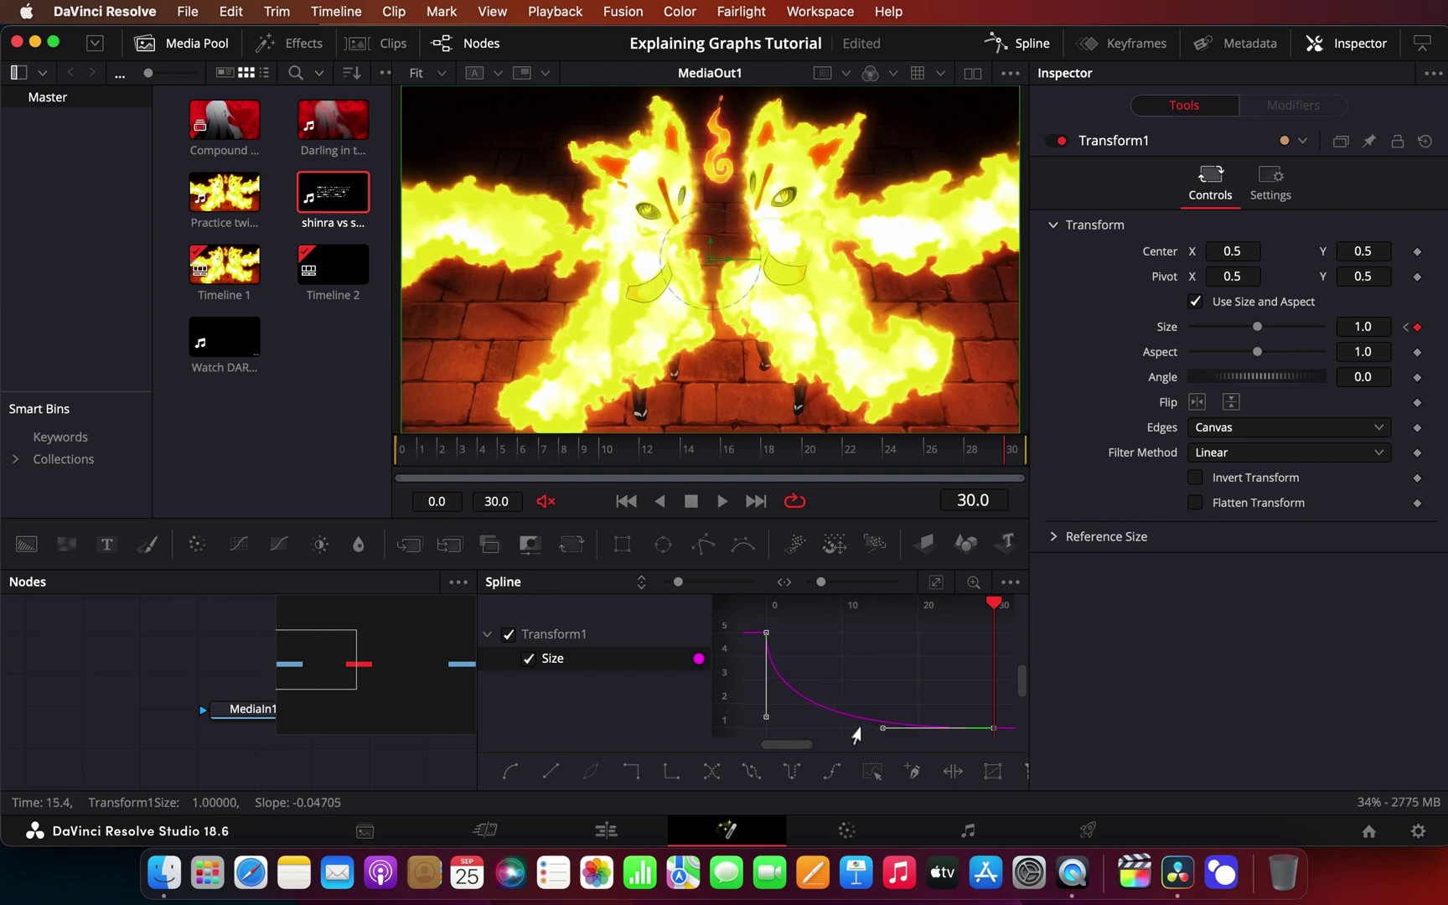
{"action": "left_click_drag", "start_coordinate": [883, 727], "coordinate": [805, 729]}
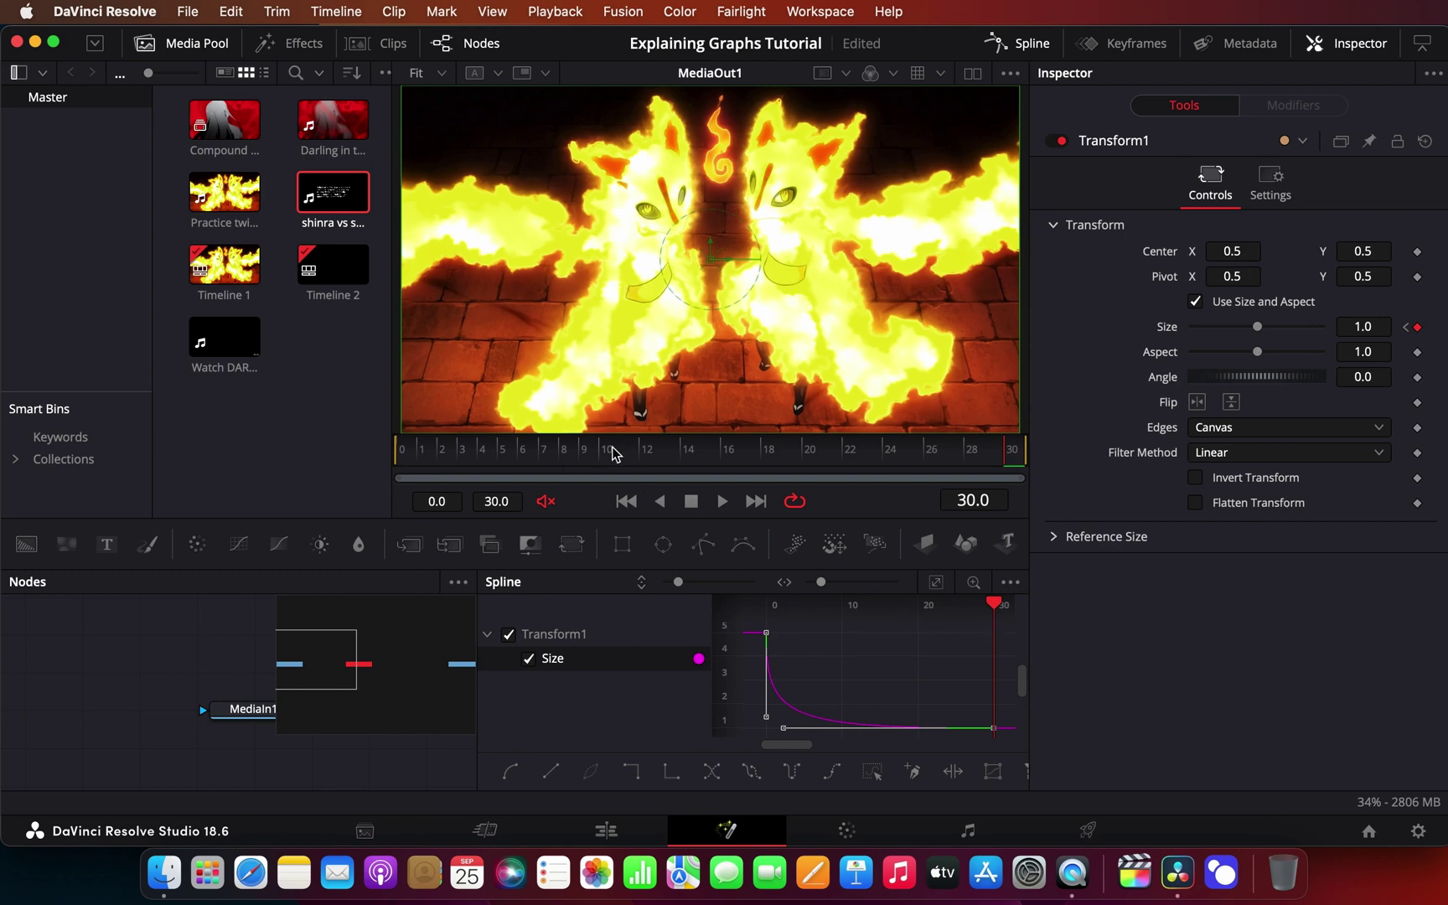
{"action": "left_click_drag", "start_coordinate": [611, 454], "coordinate": [402, 454]}
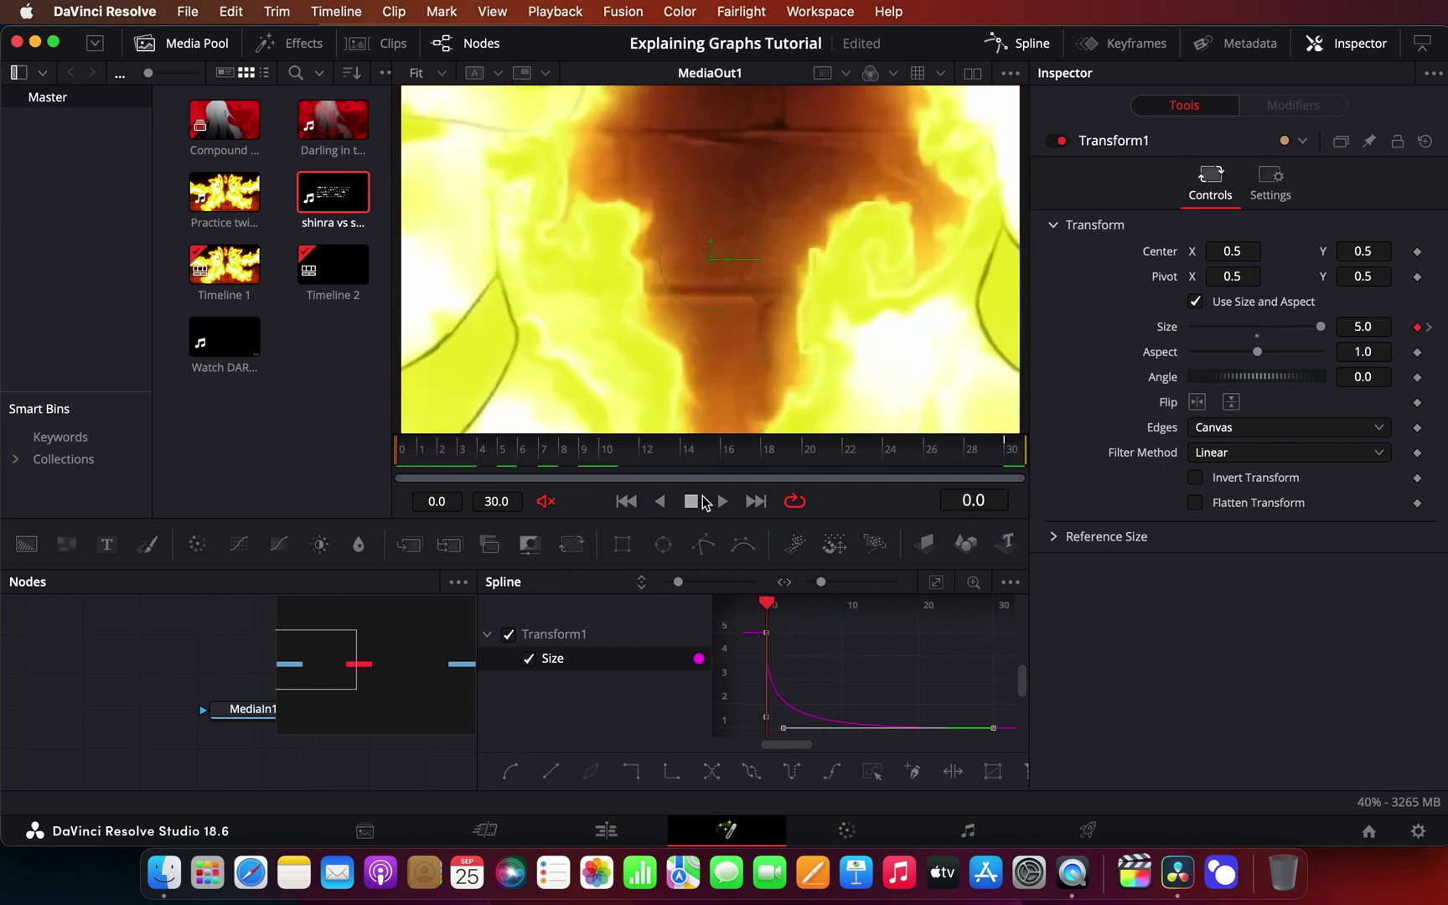
{"action": "left_click", "coordinate": [725, 500]}
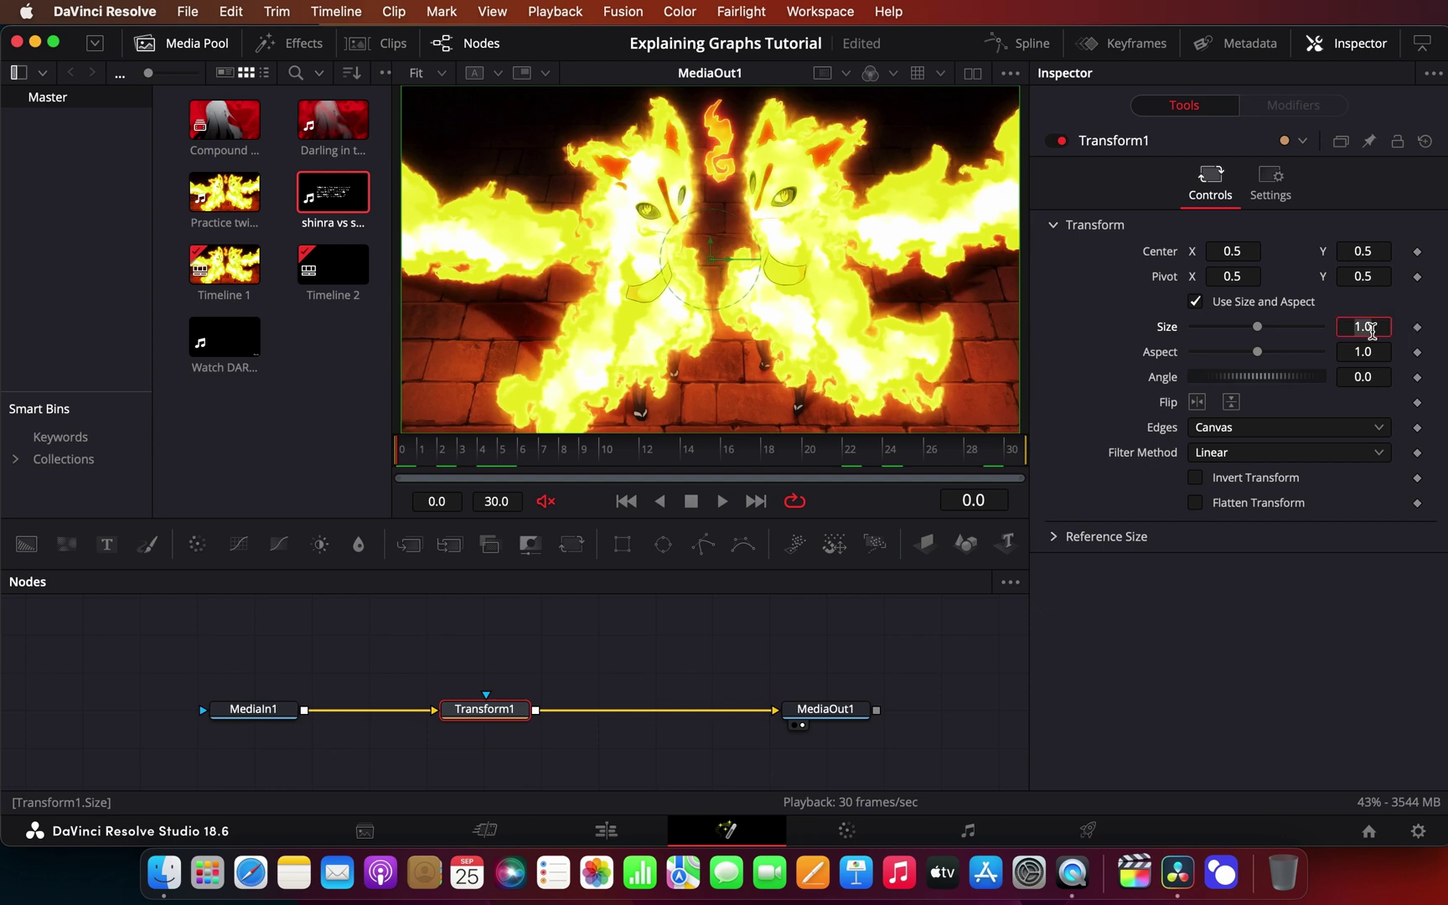
Set Size to 1.5 at frame 0 and 1.0 at frame 30.
{"action": "key", "text": "Tab"}
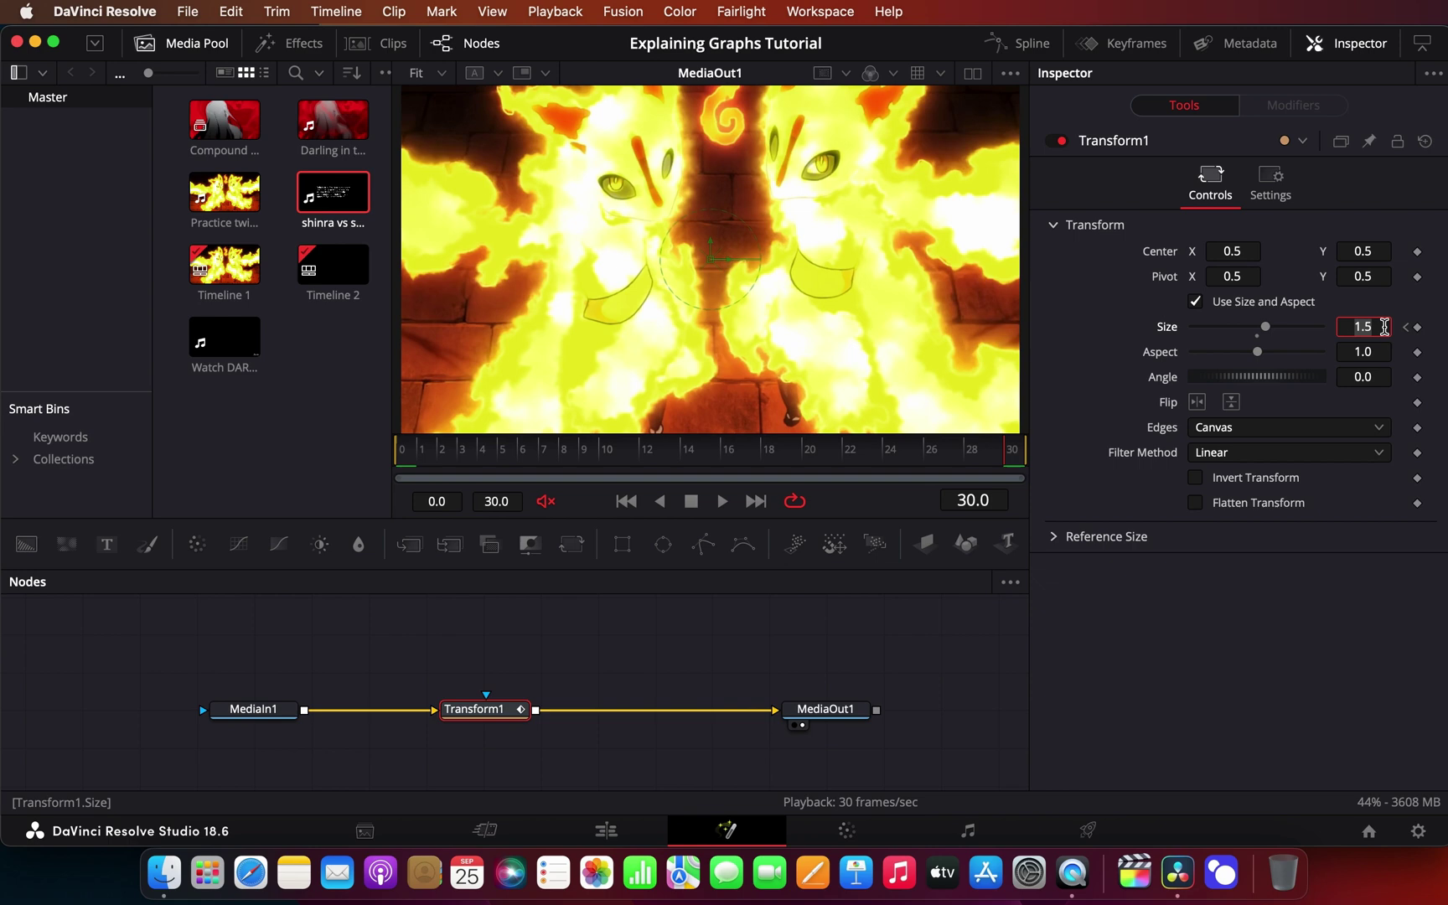
{"action": "type", "text": "1"}
{"action": "key", "text": "Tab"}
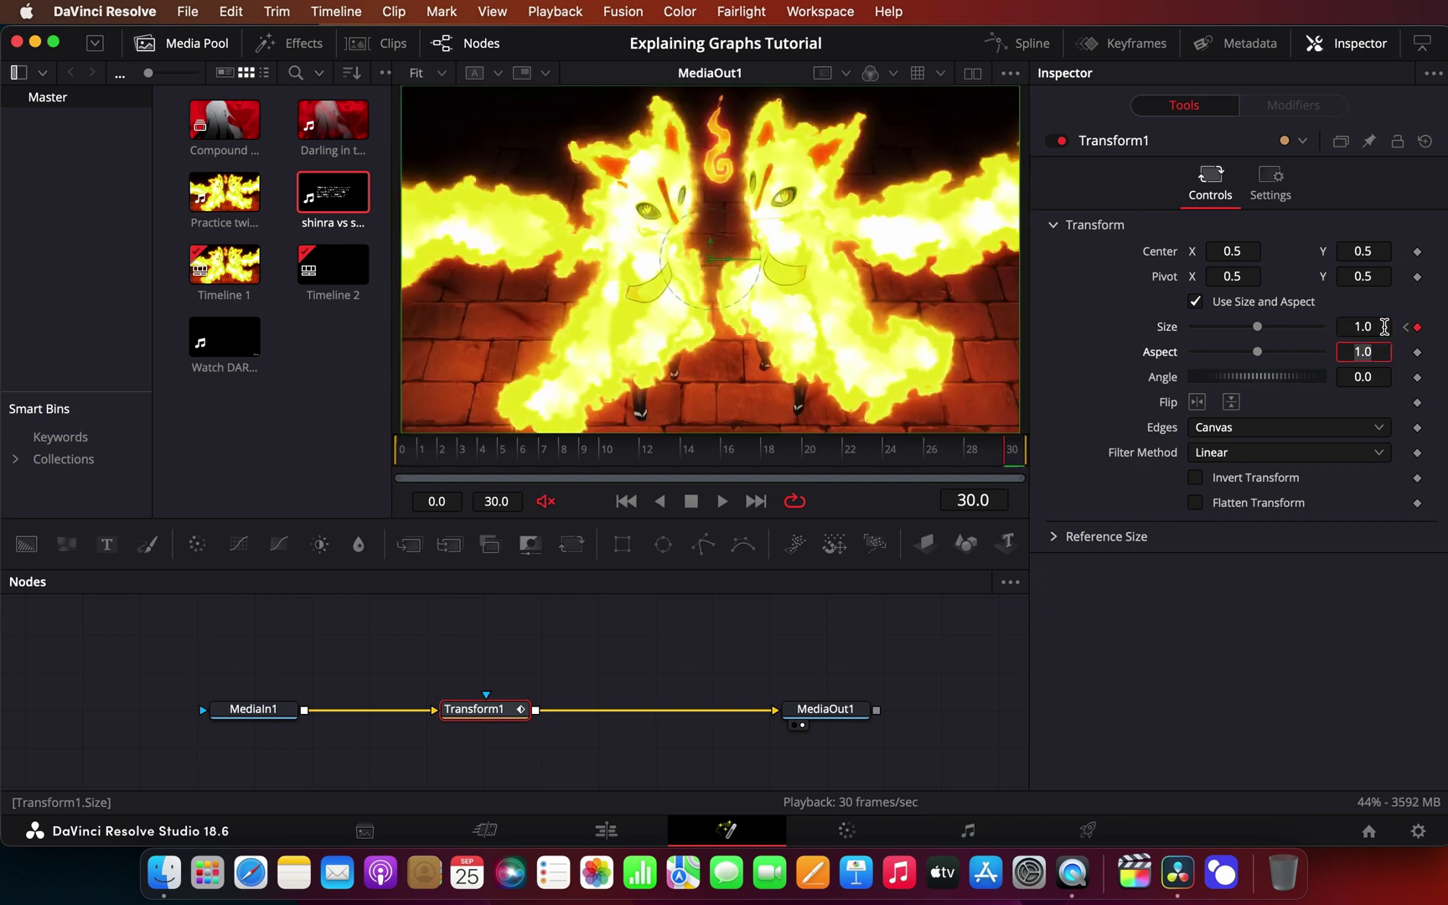
Reshape the Size spline's end handle so the zoom stays high, then drops sharply near frame 30.
{"action": "left_click", "coordinate": [1001, 43]}
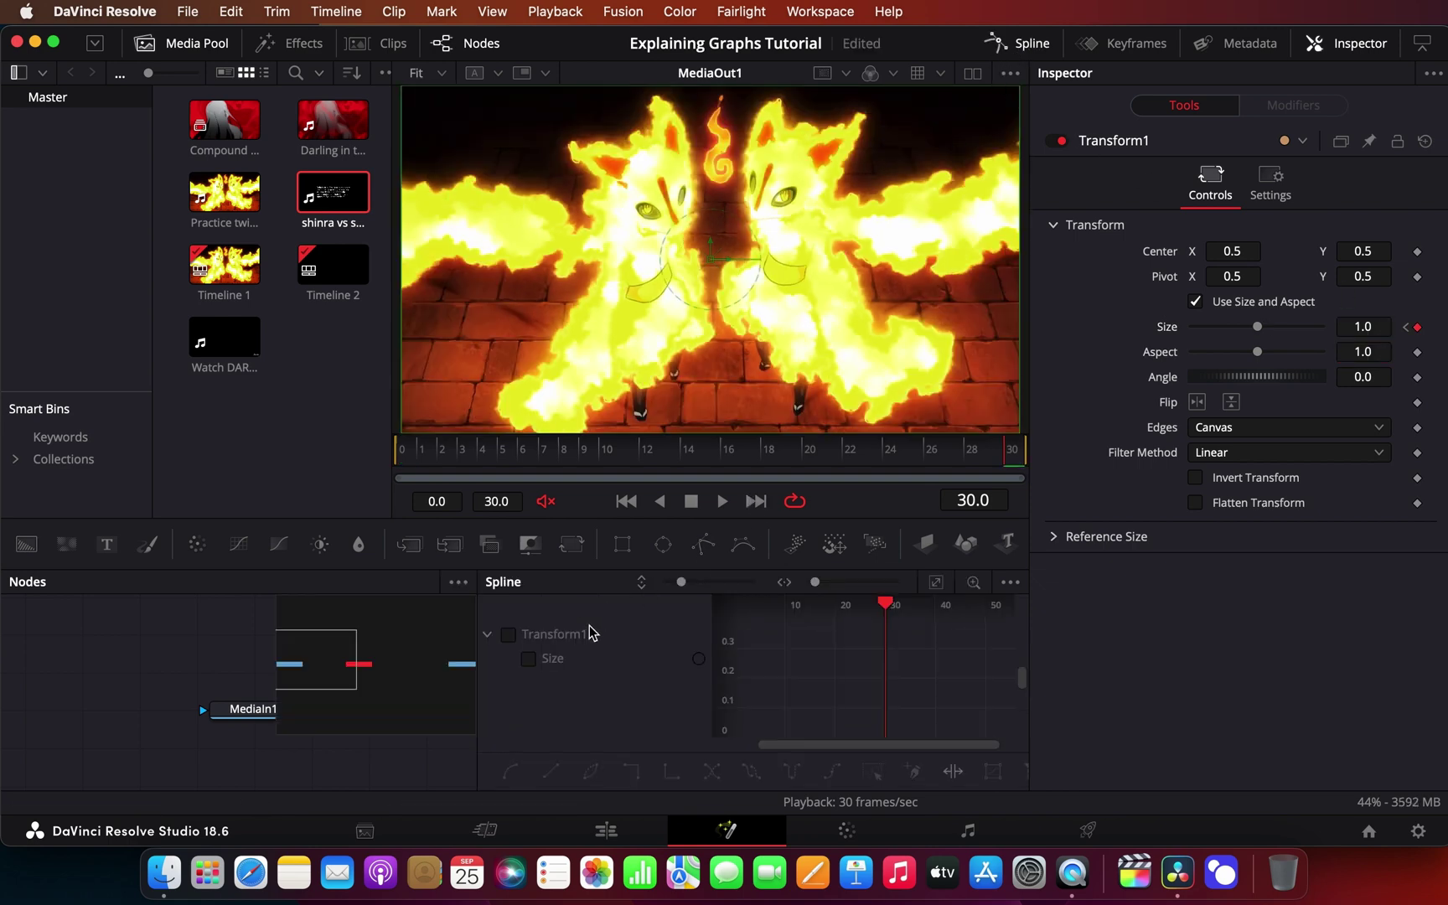
{"action": "left_click", "coordinate": [556, 639]}
{"action": "left_click", "coordinate": [937, 582]}
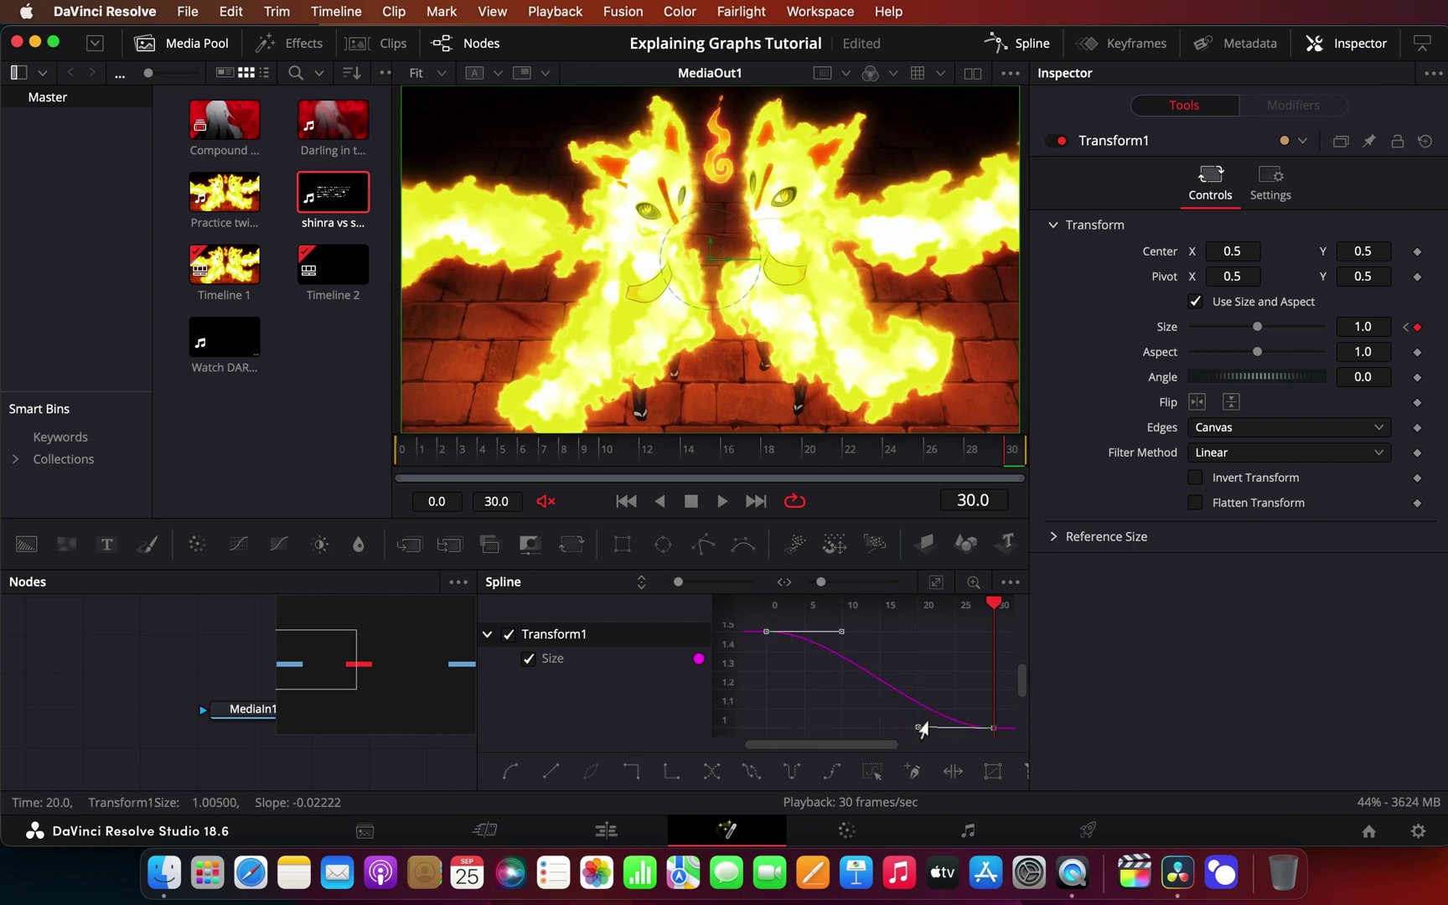
{"action": "left_click_drag", "start_coordinate": [977, 664], "coordinate": [986, 648]}
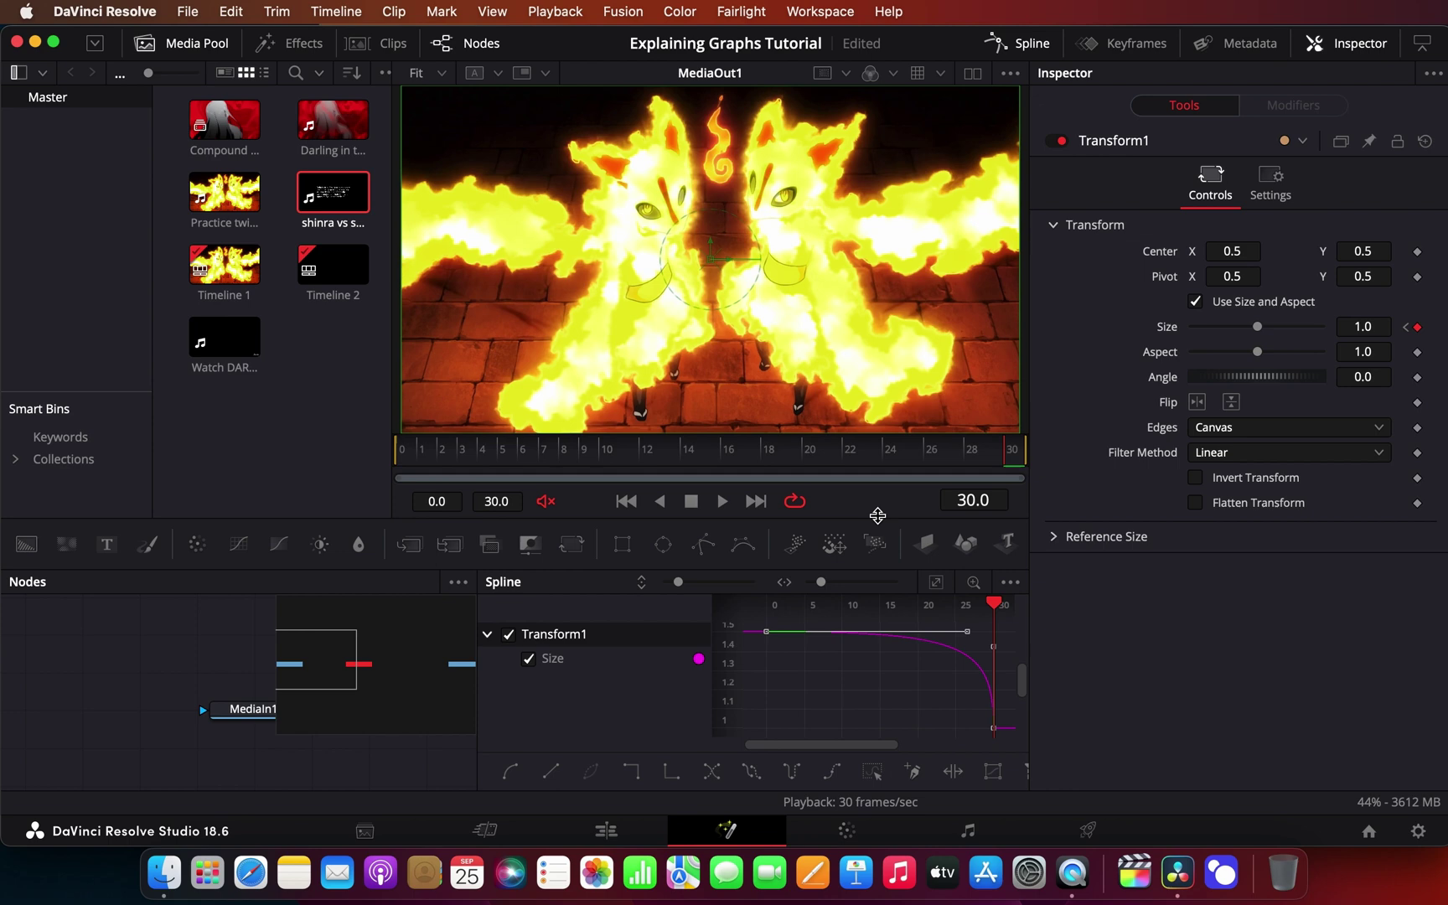
{"action": "left_click_drag", "start_coordinate": [811, 463], "coordinate": [1094, 464]}
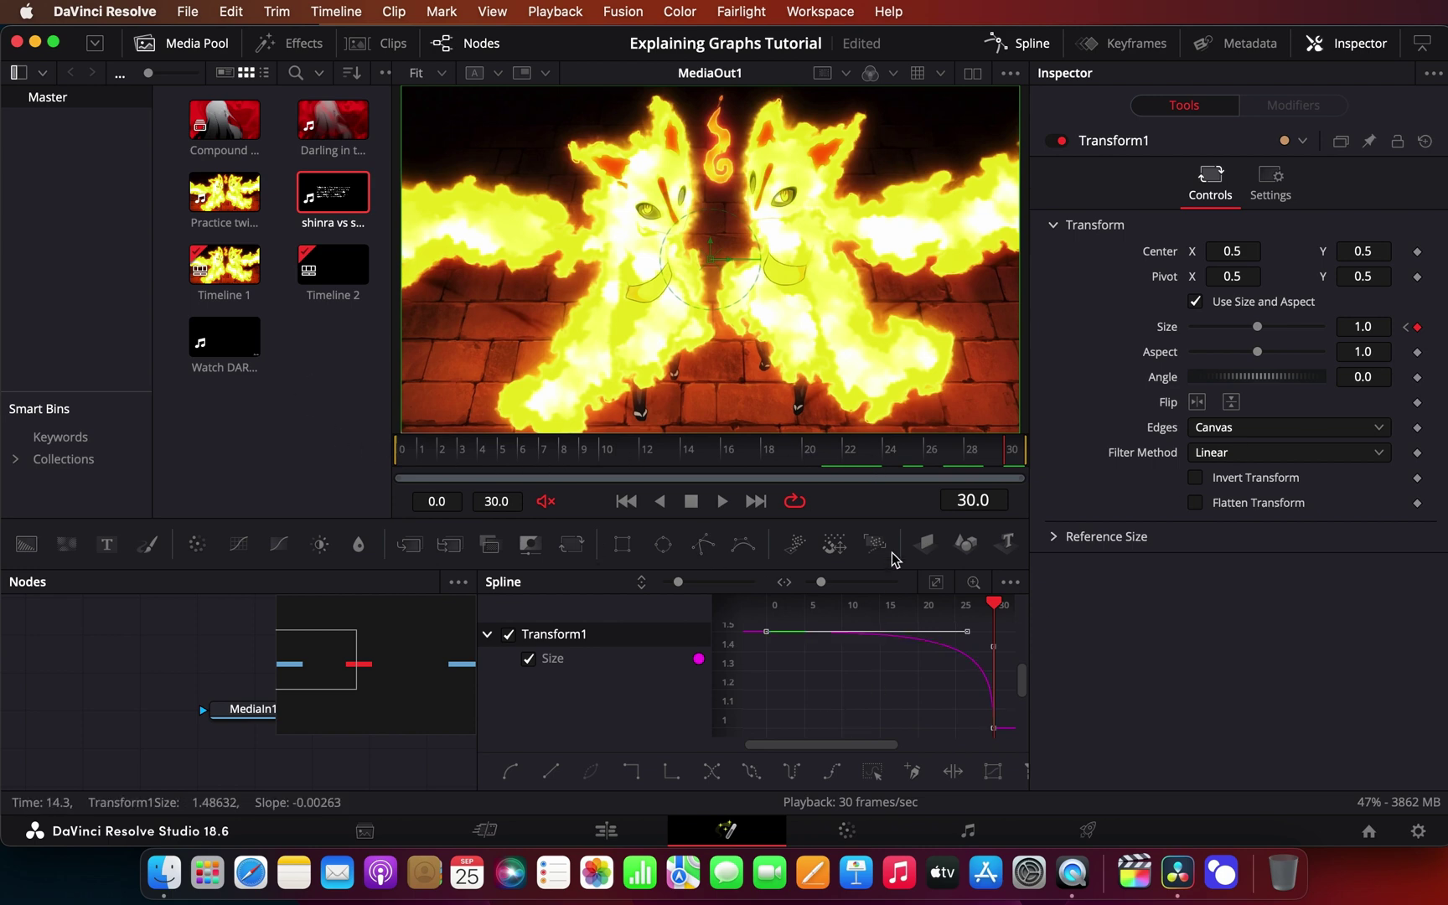
Close the spline graph and scrub and play back the zoom from frame 0.
{"action": "left_click", "coordinate": [991, 49]}
{"action": "left_click_drag", "start_coordinate": [731, 465], "coordinate": [393, 463]}
{"action": "left_click", "coordinate": [640, 452]}
{"action": "key", "text": "space"}
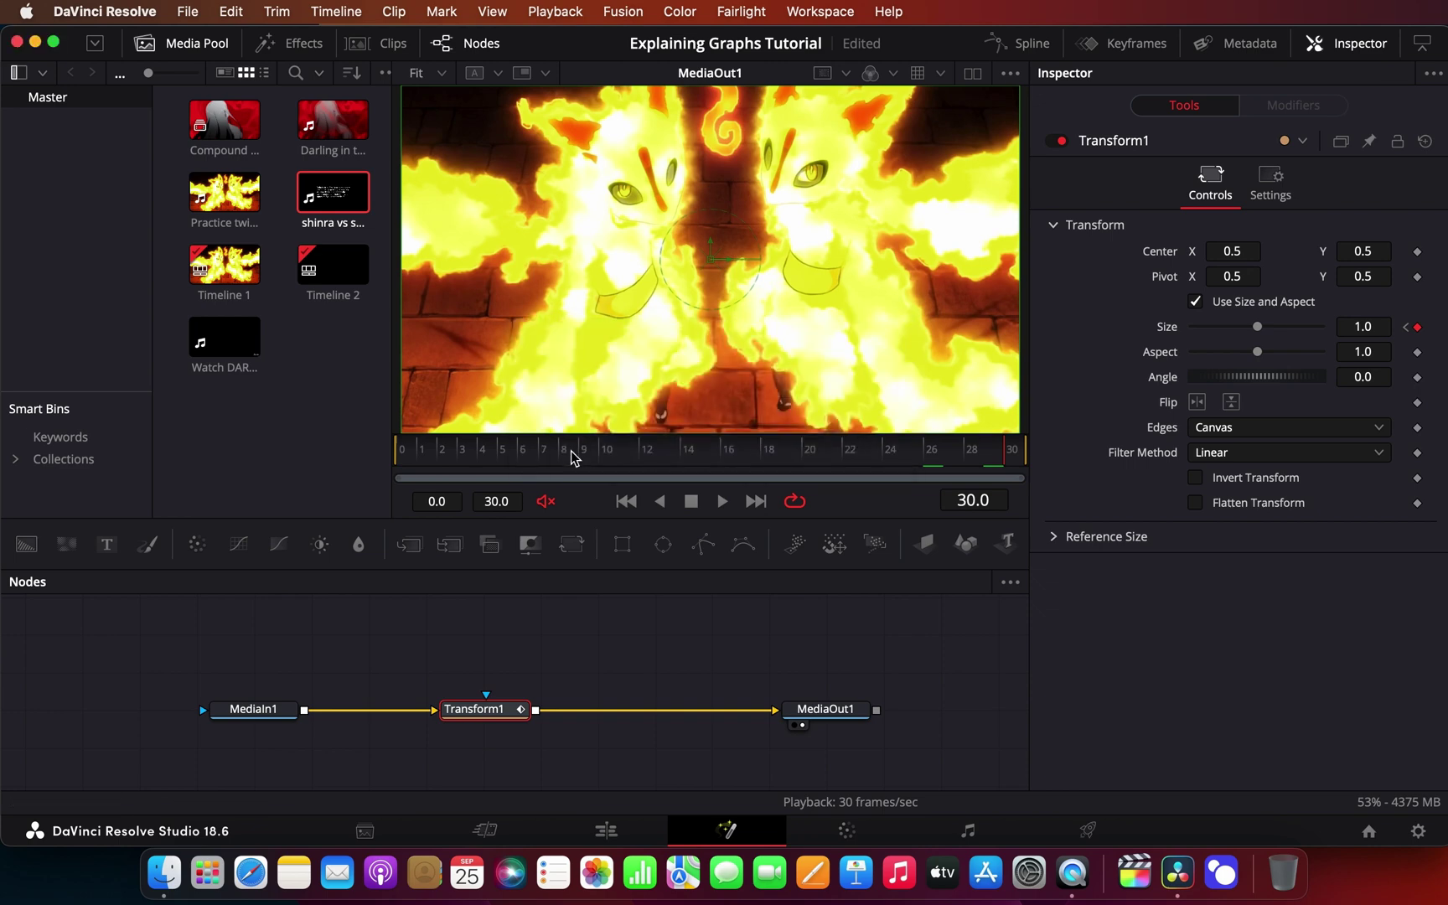
{"action": "left_click_drag", "start_coordinate": [573, 456], "coordinate": [394, 461]}
{"action": "left_click", "coordinate": [722, 500]}
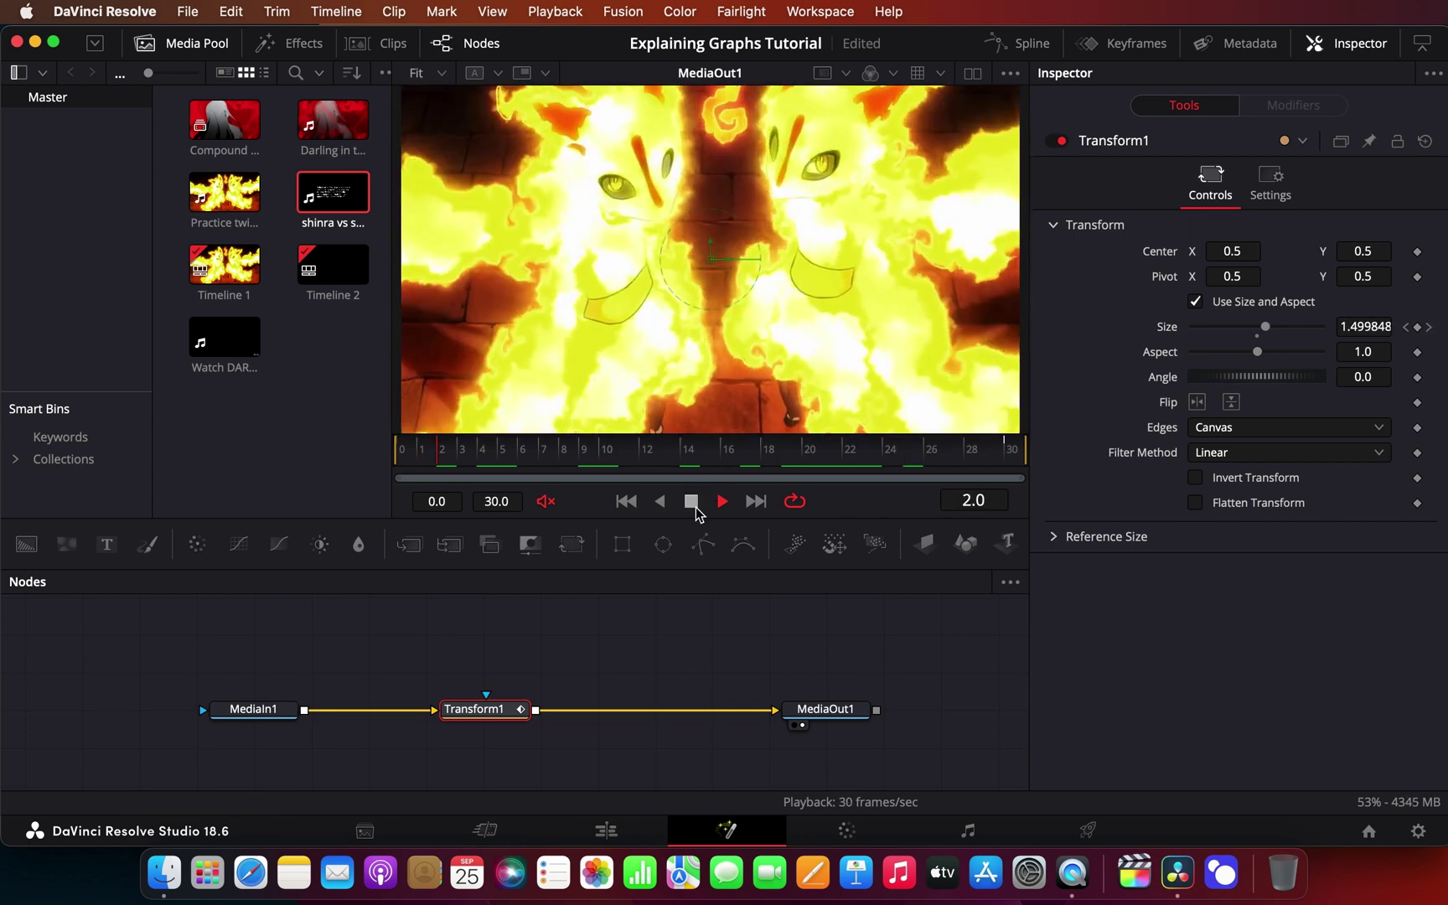
{"action": "left_click", "coordinate": [694, 504]}
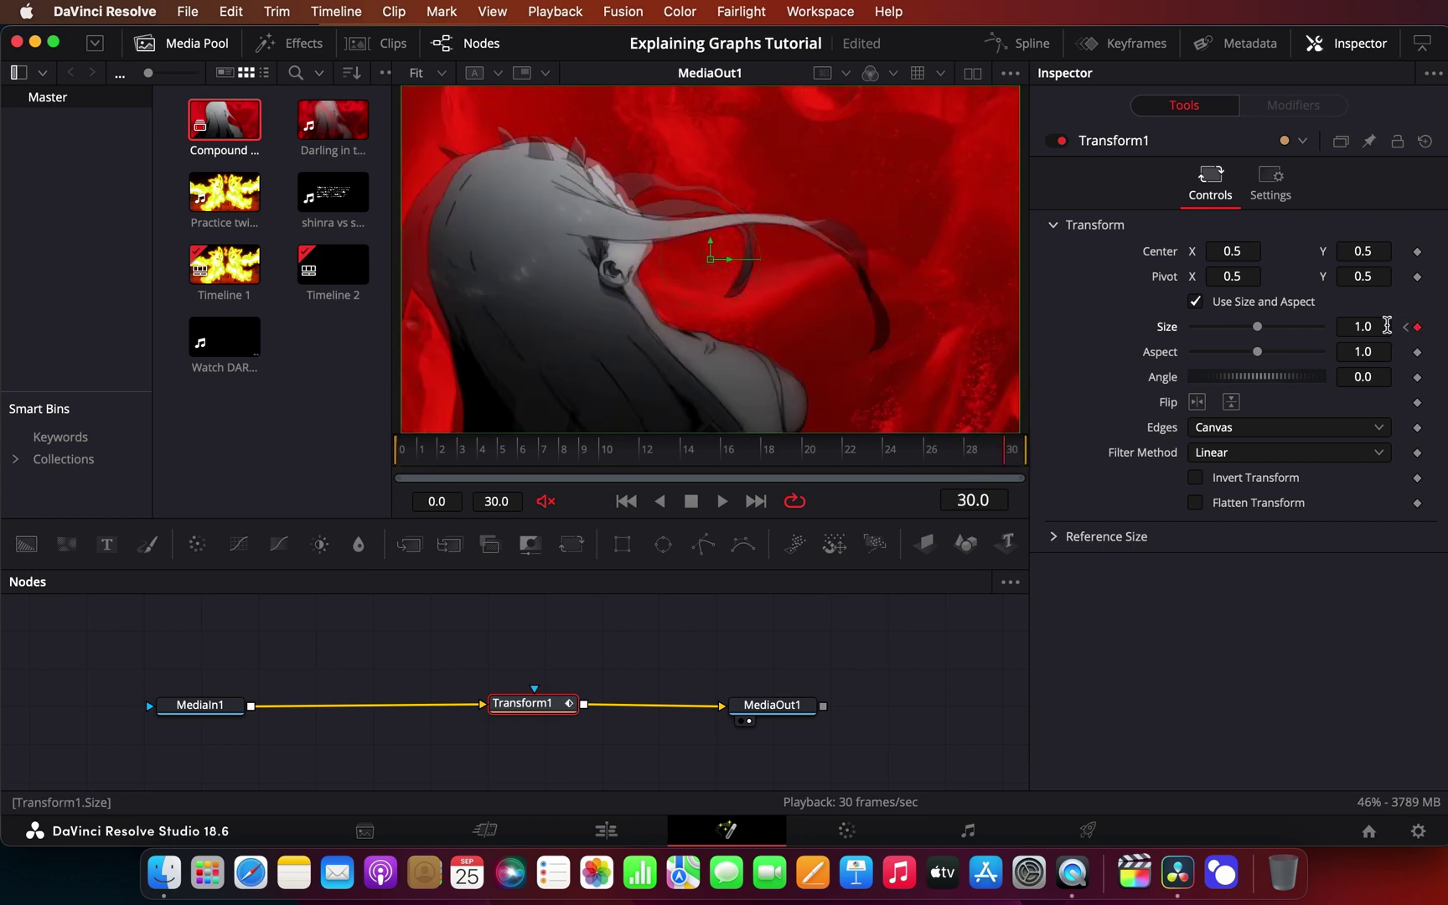
Set Size to 5.0 at frame 0 and shape both keys into a steep fall with a flat tail.
{"action": "left_click", "coordinate": [1405, 328]}
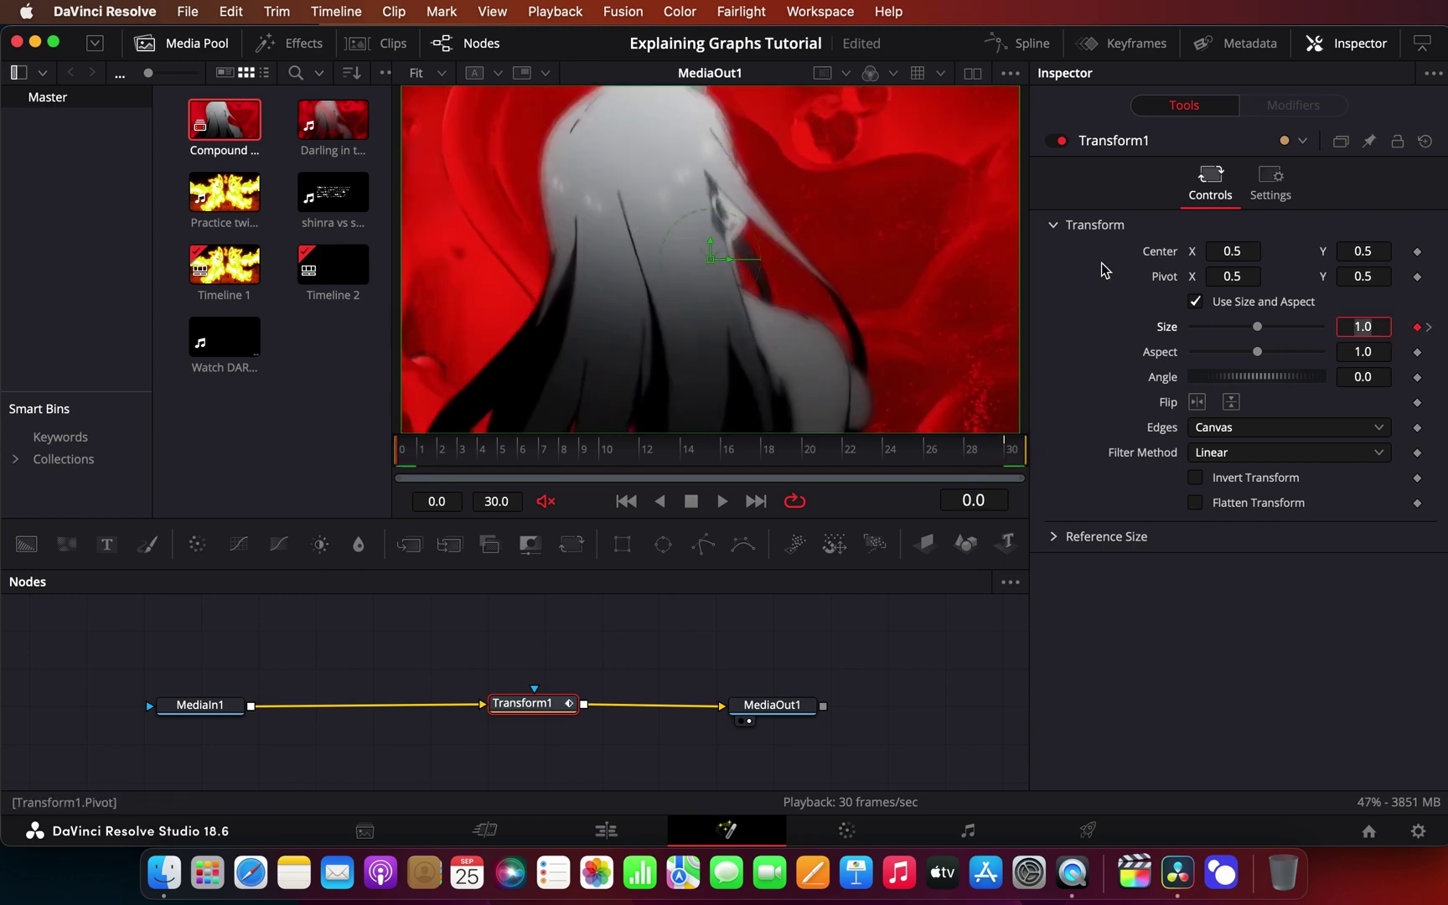
{"action": "key", "text": "Tab"}
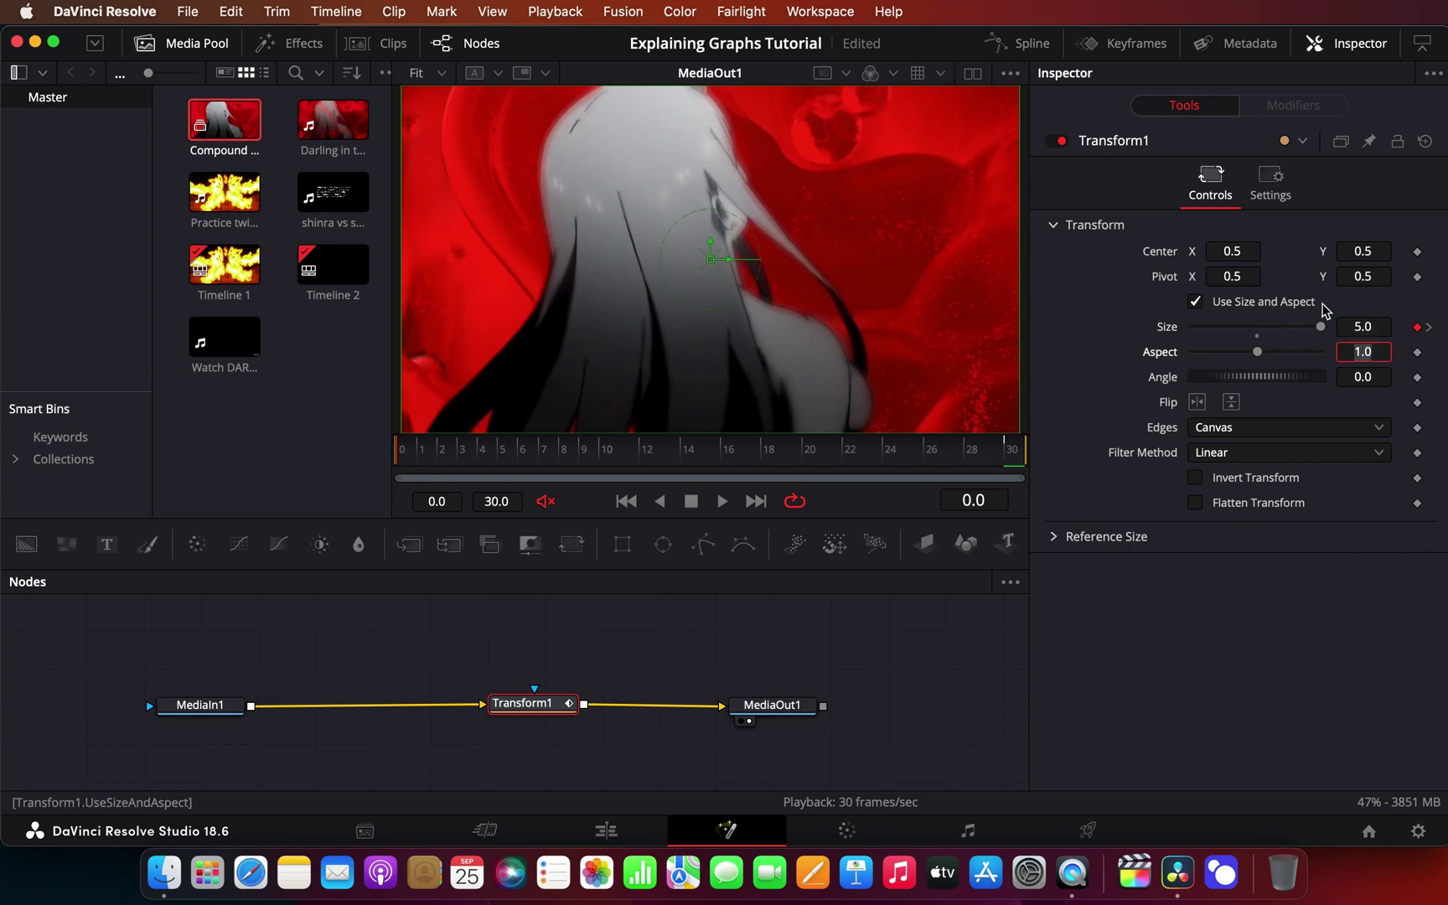
{"action": "left_click", "coordinate": [1045, 47]}
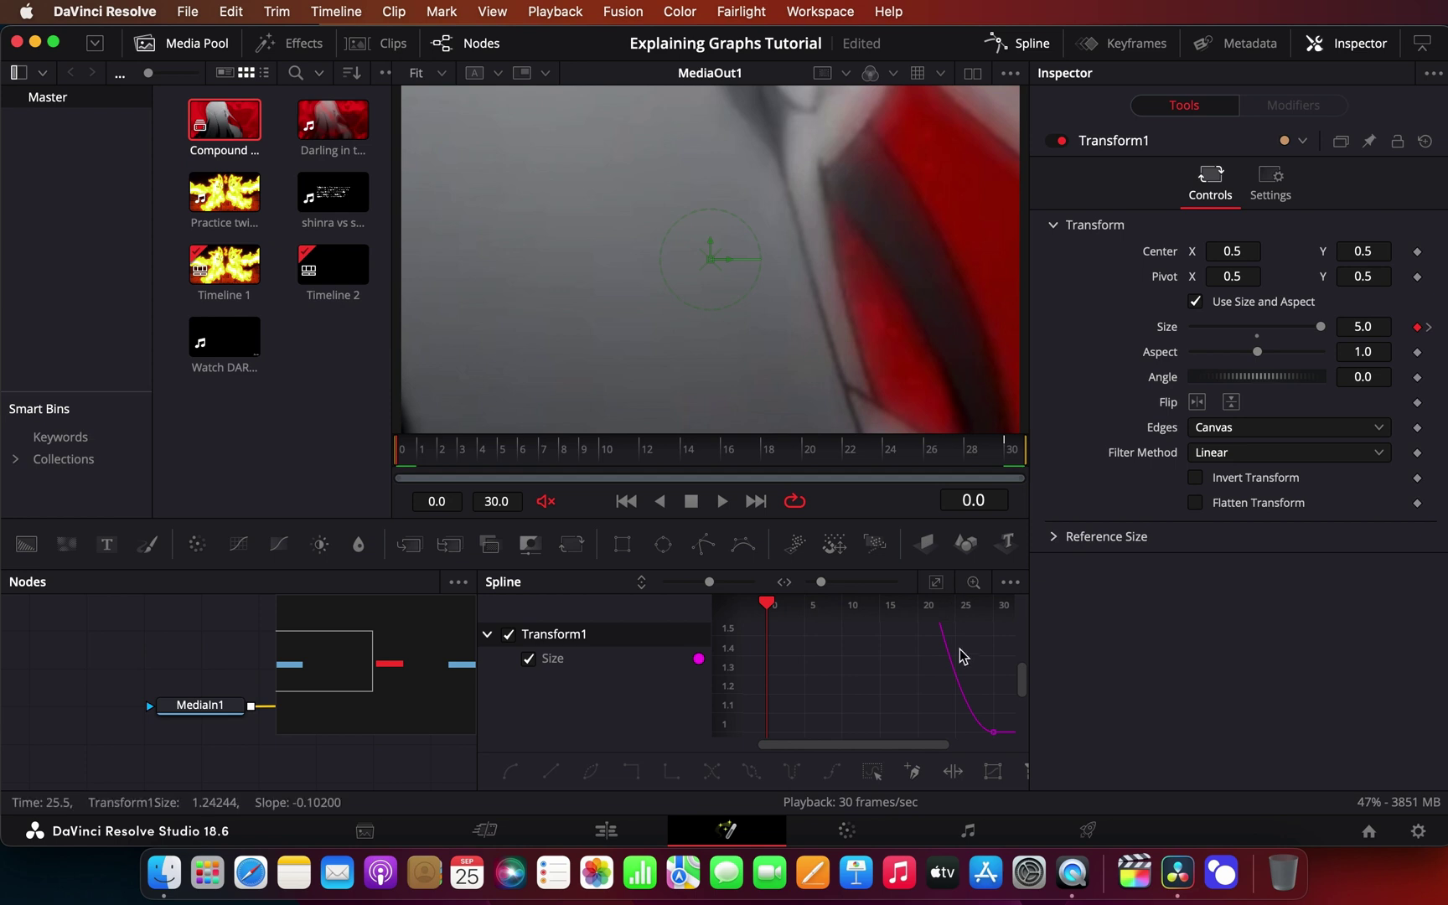
{"action": "left_click", "coordinate": [937, 582]}
{"action": "key", "text": "ctrl+a"}
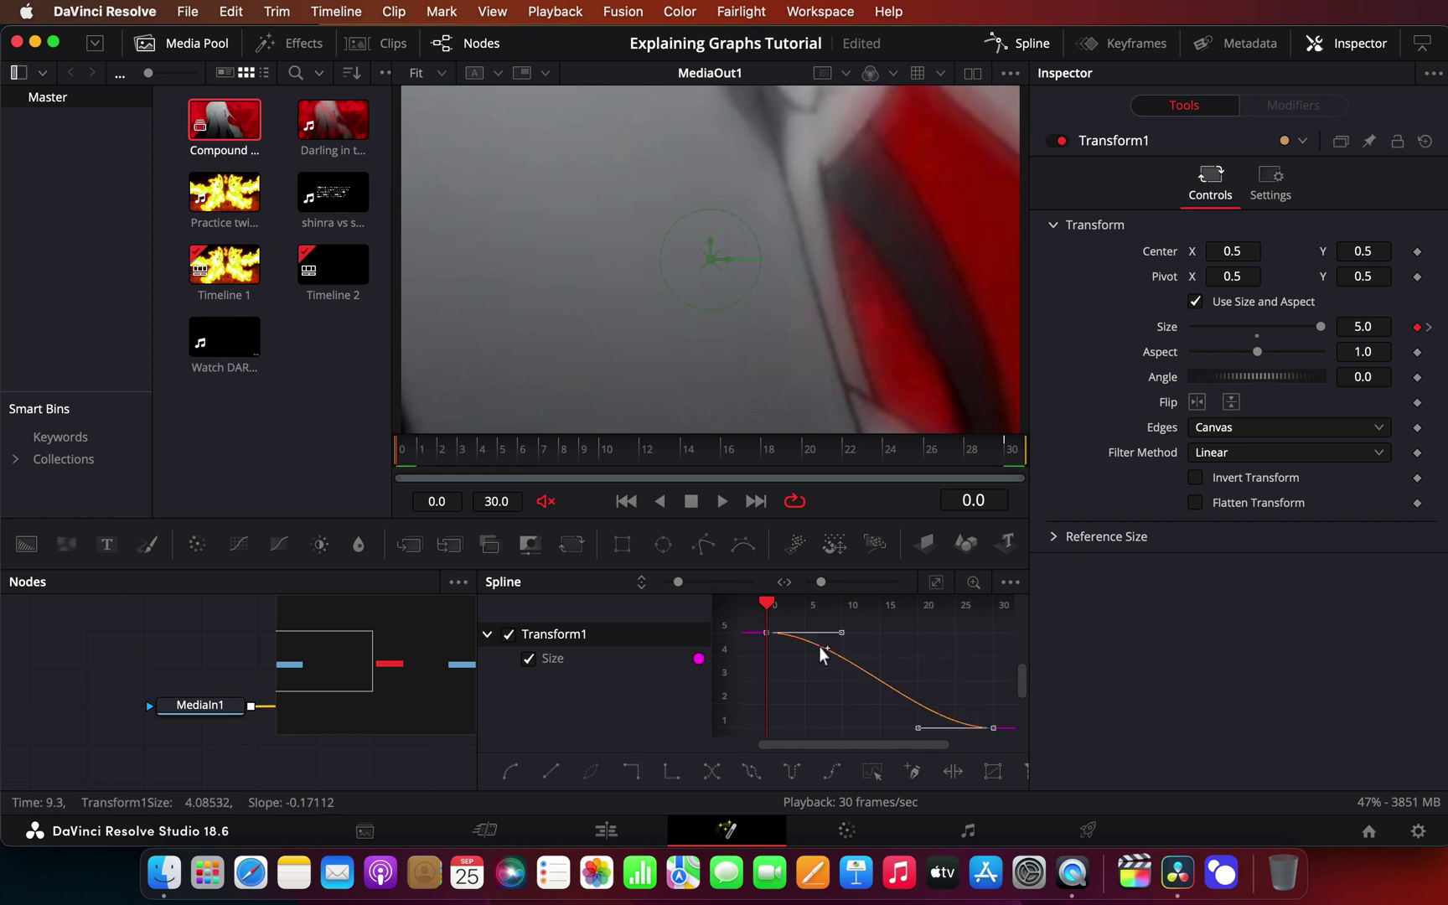
{"action": "left_click_drag", "start_coordinate": [840, 634], "coordinate": [757, 724]}
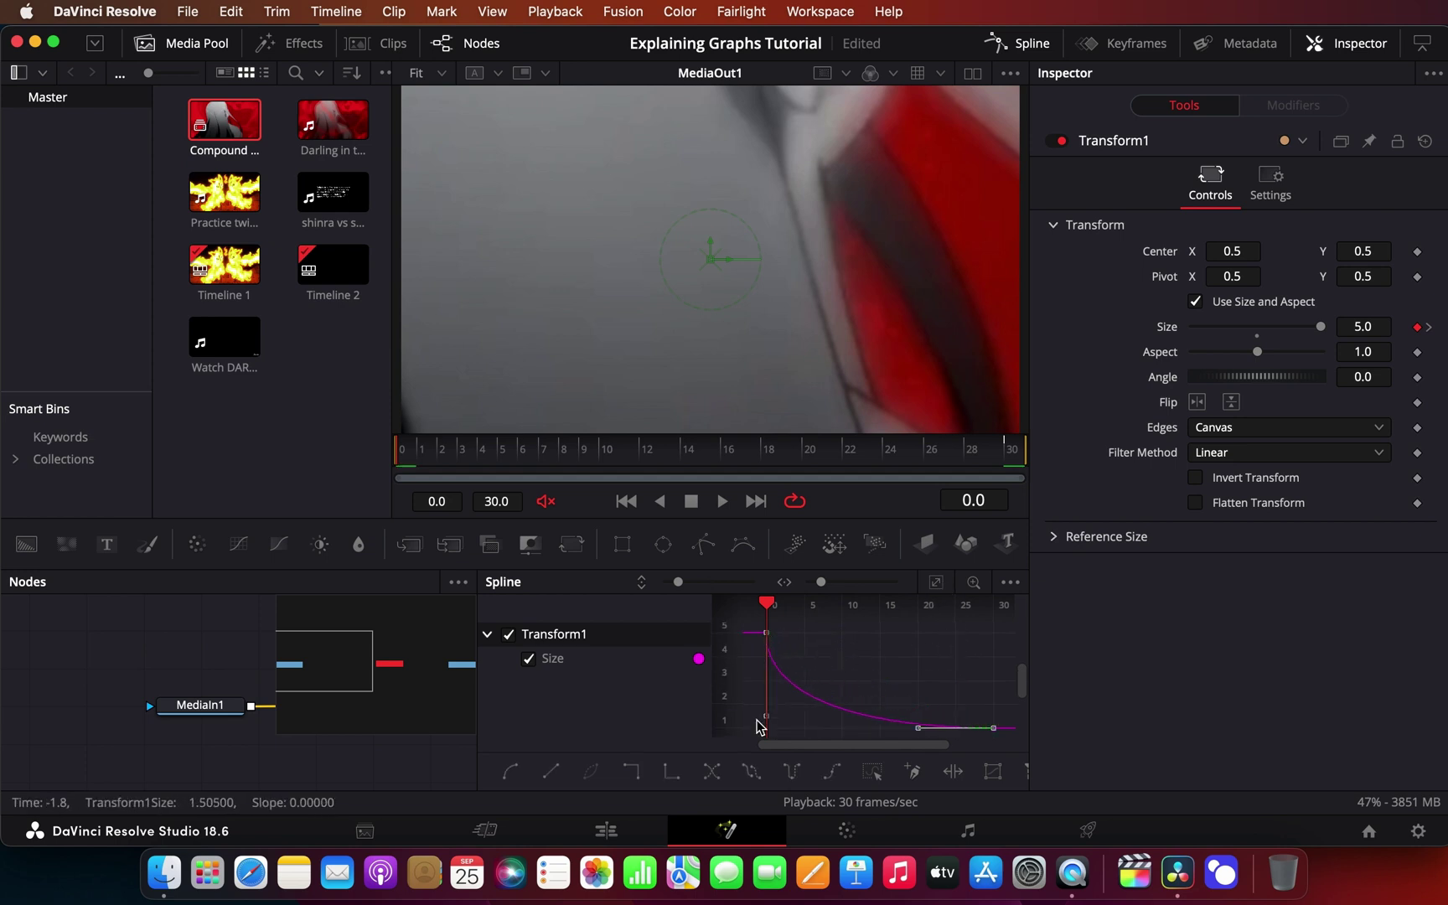
{"action": "left_click_drag", "start_coordinate": [913, 728], "coordinate": [787, 730]}
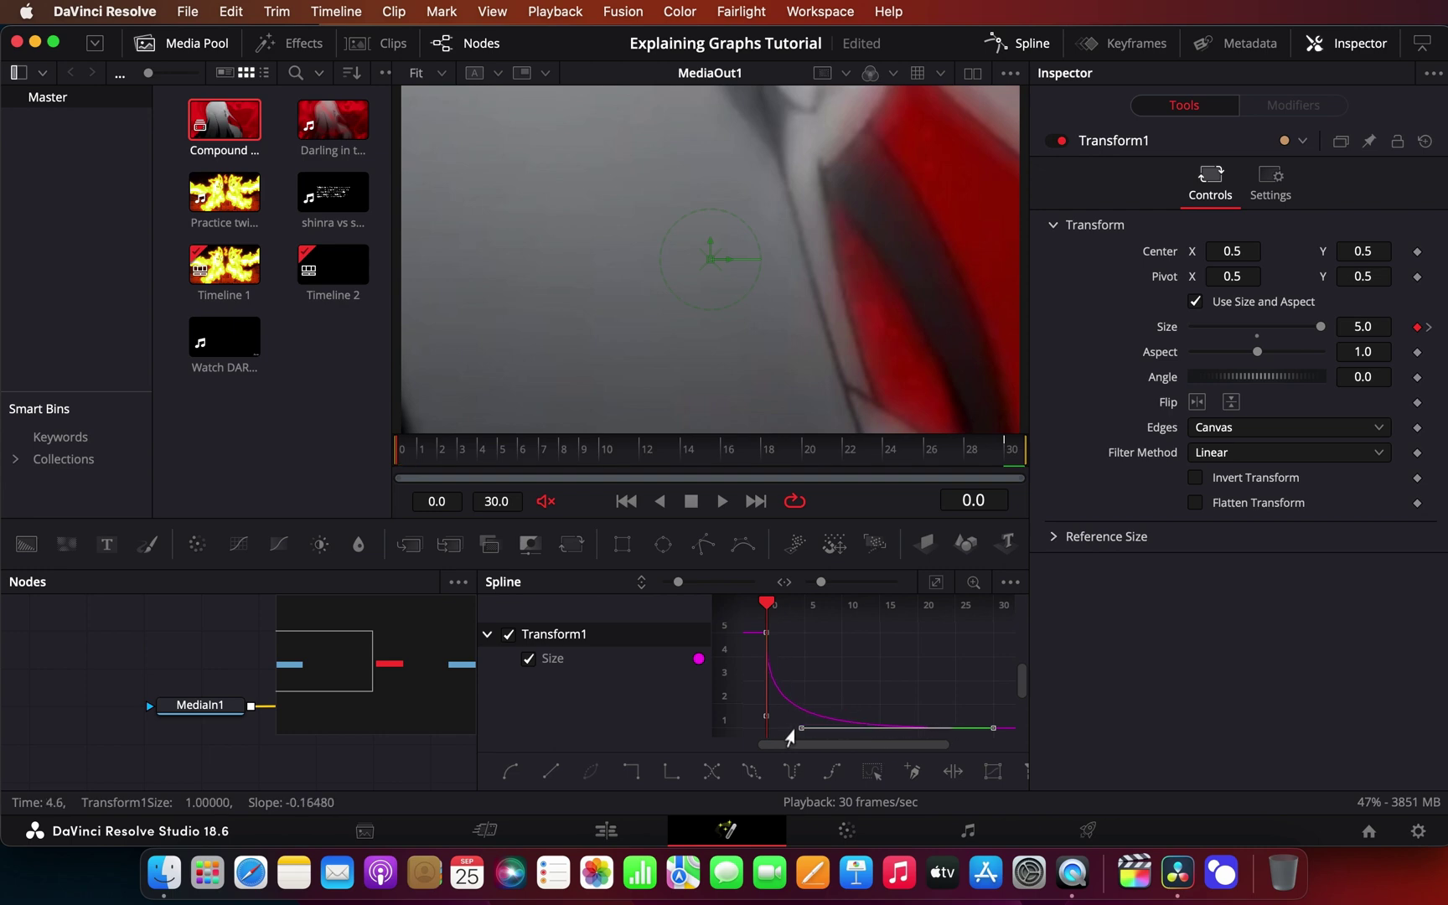
{"action": "left_click", "coordinate": [1019, 41]}
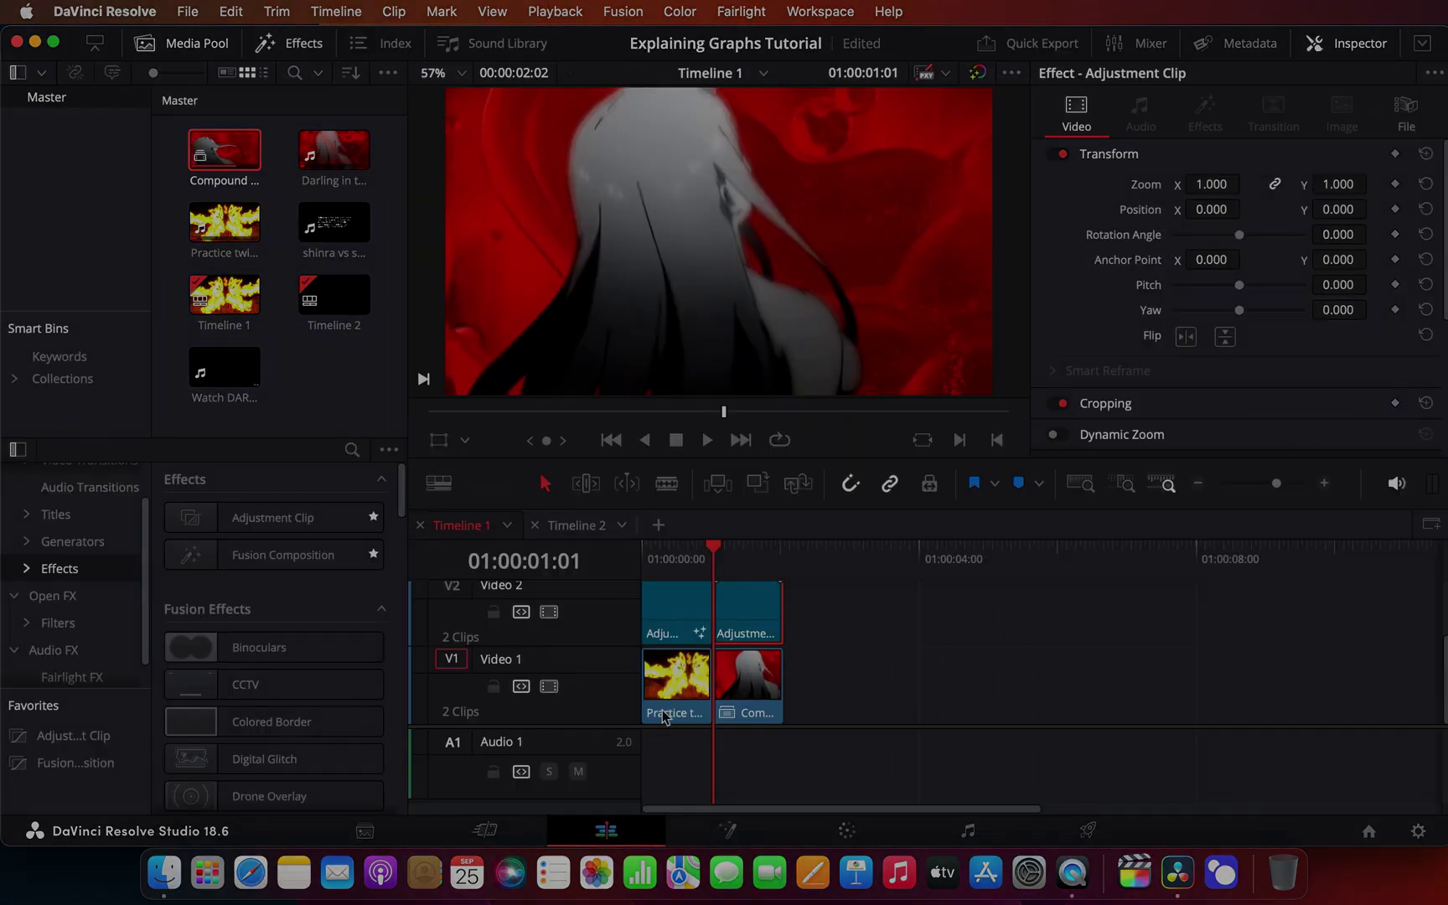
{"action": "left_click_drag", "start_coordinate": [711, 559], "coordinate": [684, 560]}
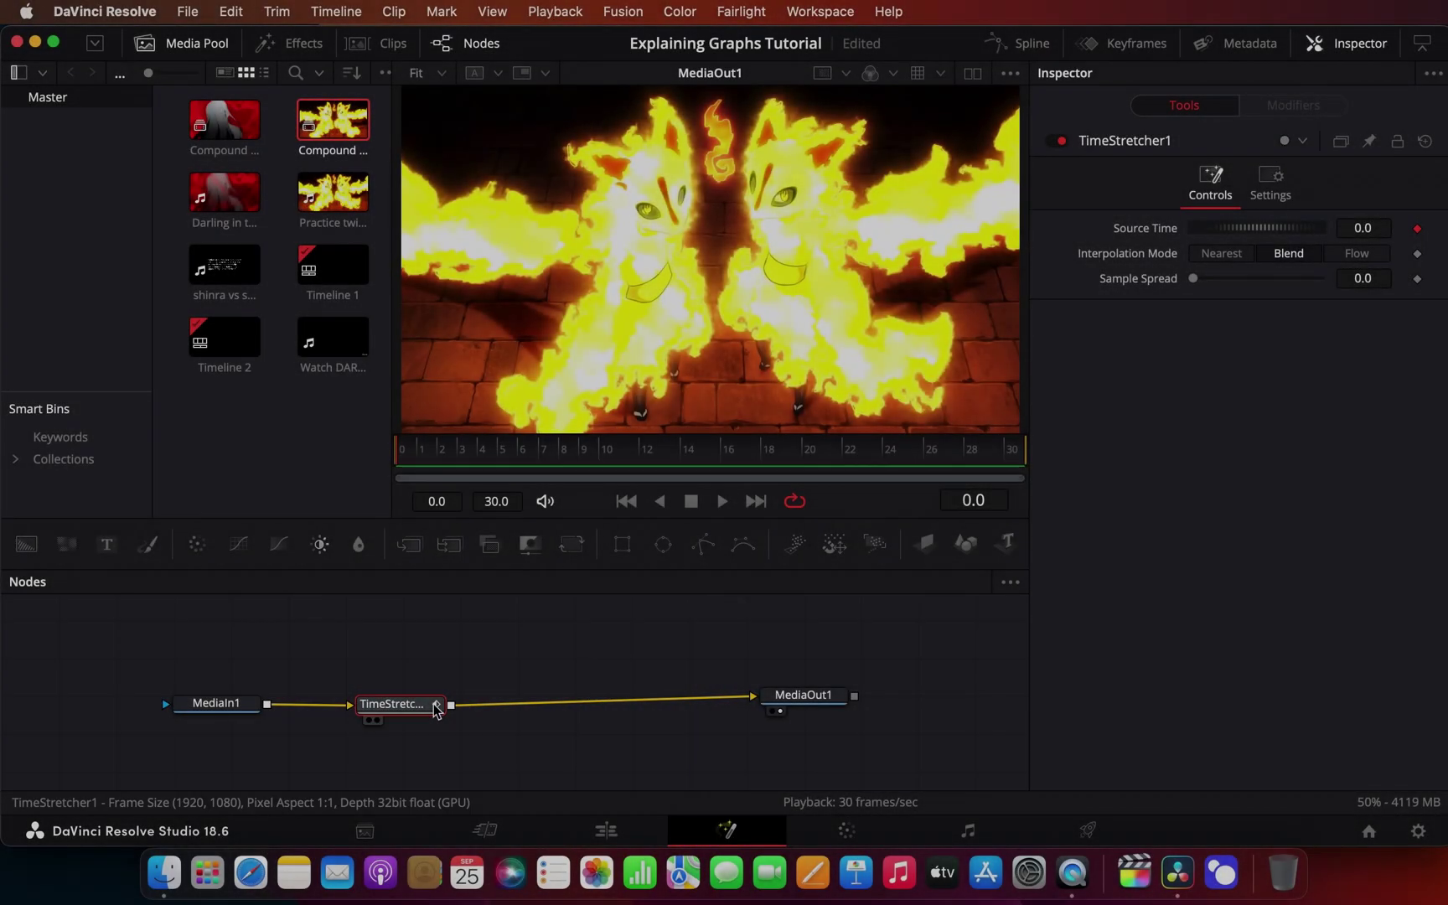
Nudge the TimeStretcher node, inspect MediaIn1, and toggle the viewer's high-quality playback and motion-blur options.
{"action": "left_click_drag", "start_coordinate": [437, 706], "coordinate": [458, 702]}
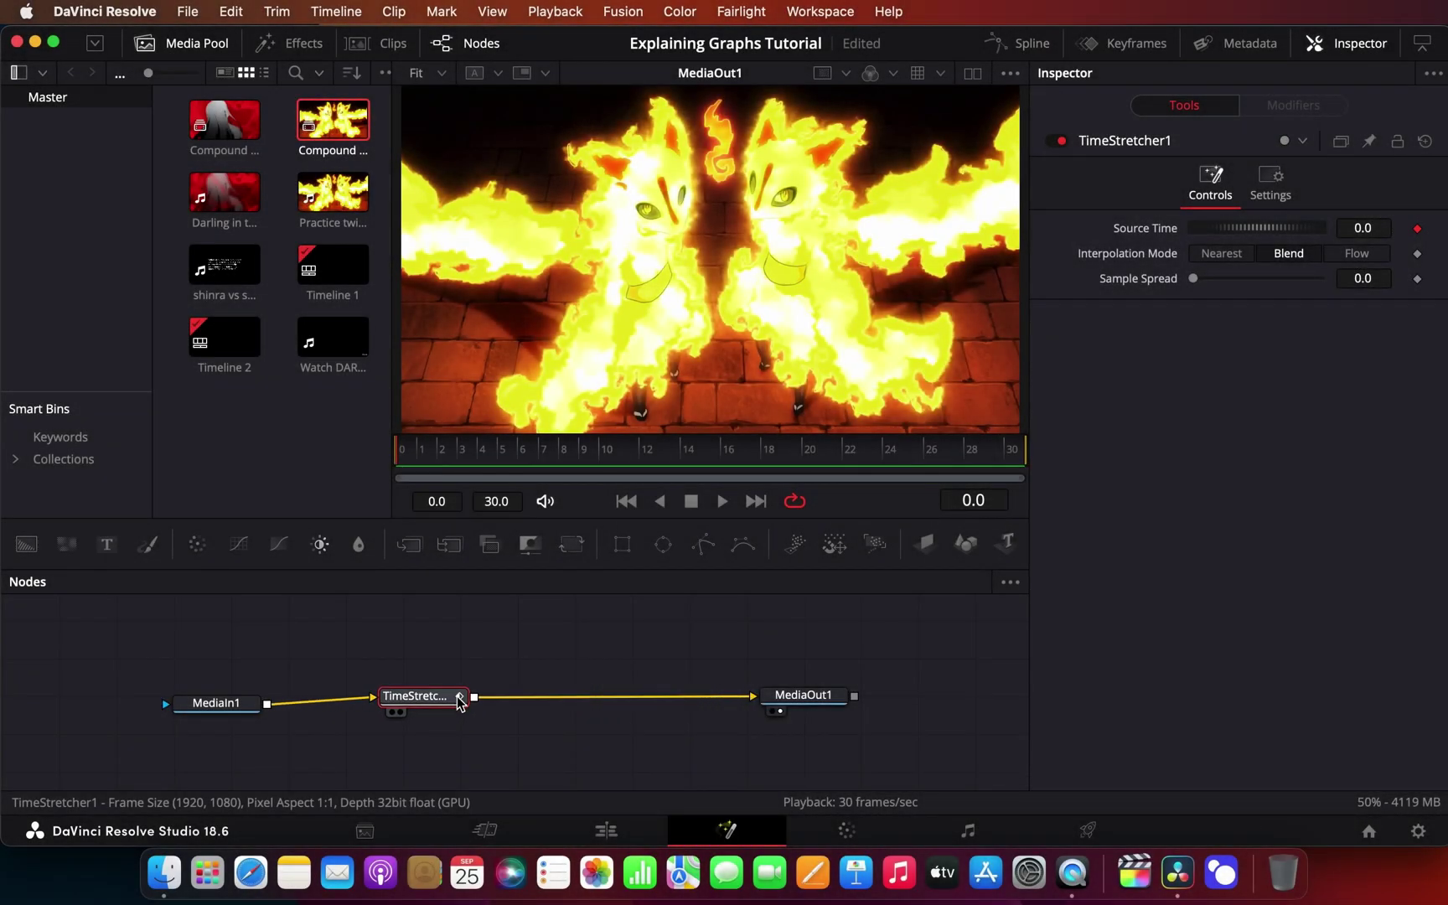
{"action": "left_click", "coordinate": [227, 705]}
{"action": "left_click", "coordinate": [227, 706]}
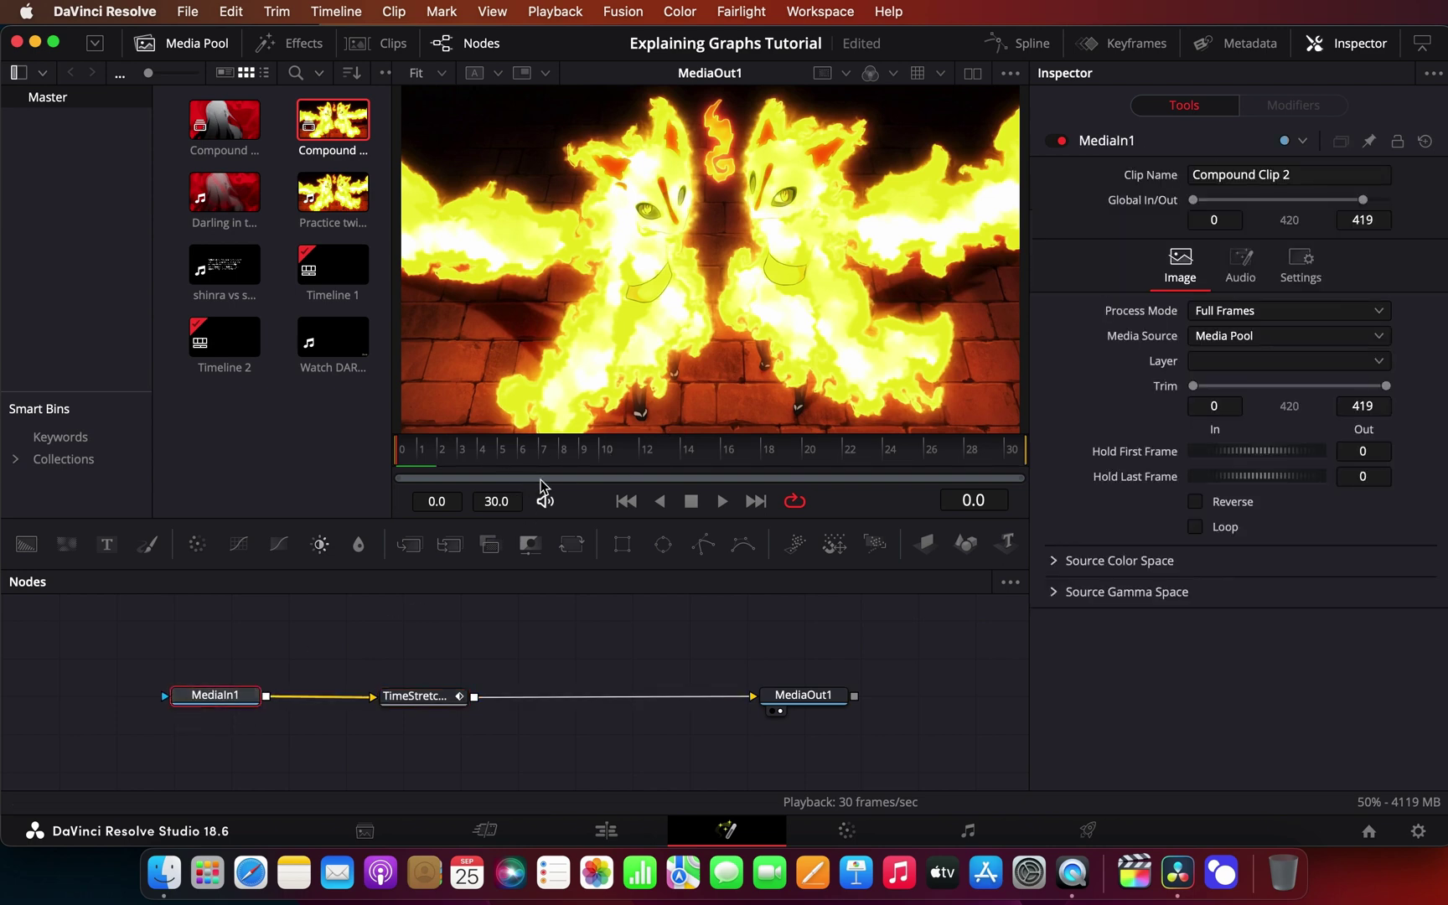
{"action": "right_click", "coordinate": [588, 500]}
{"action": "right_click", "coordinate": [587, 500]}
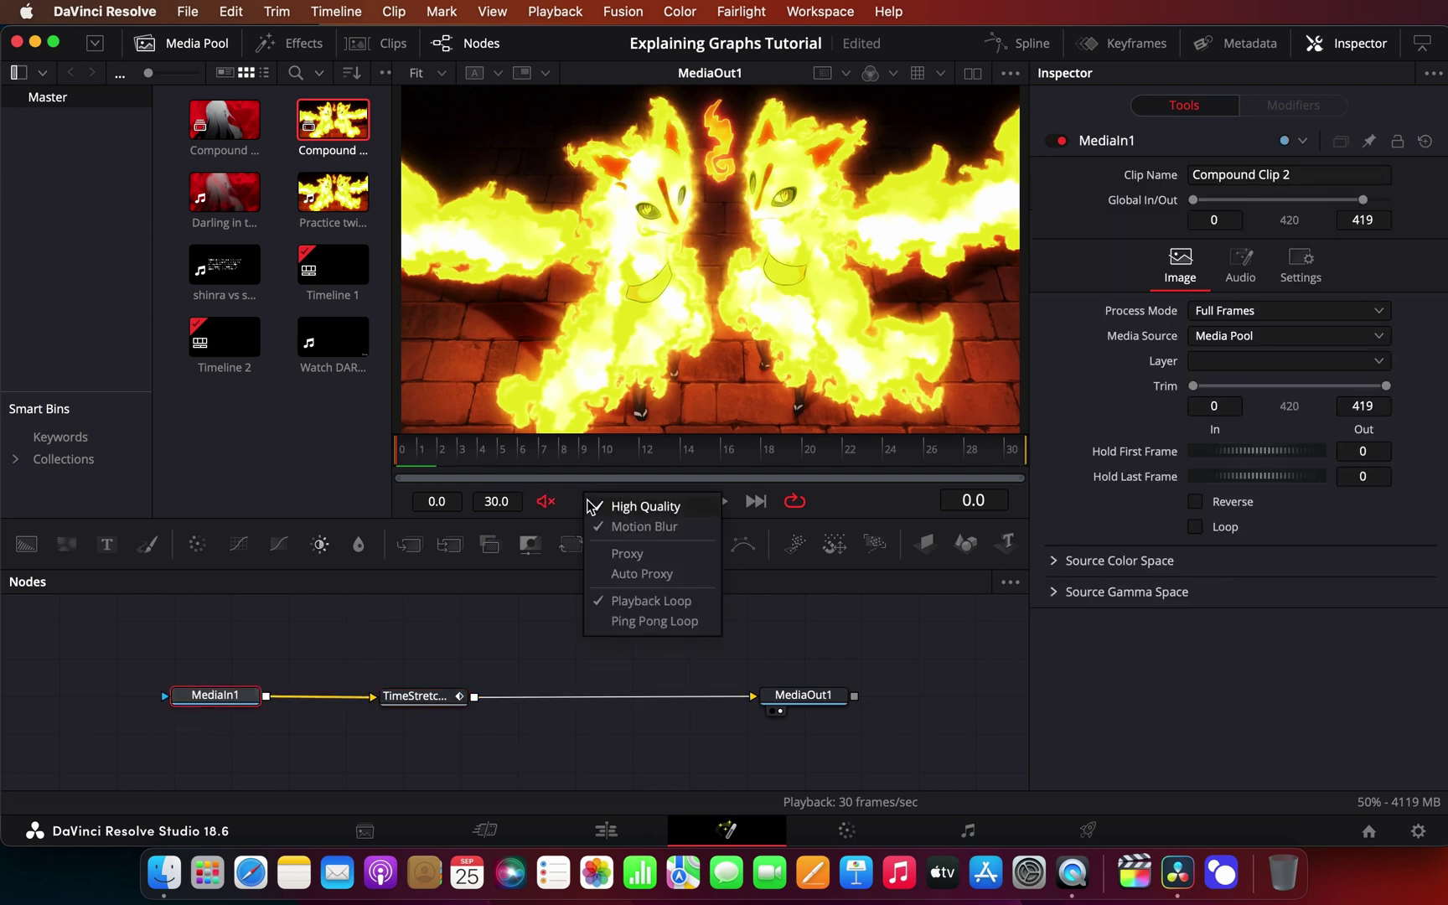
{"action": "left_click", "coordinate": [594, 507]}
{"action": "right_click", "coordinate": [577, 486]}
{"action": "left_click", "coordinate": [592, 520]}
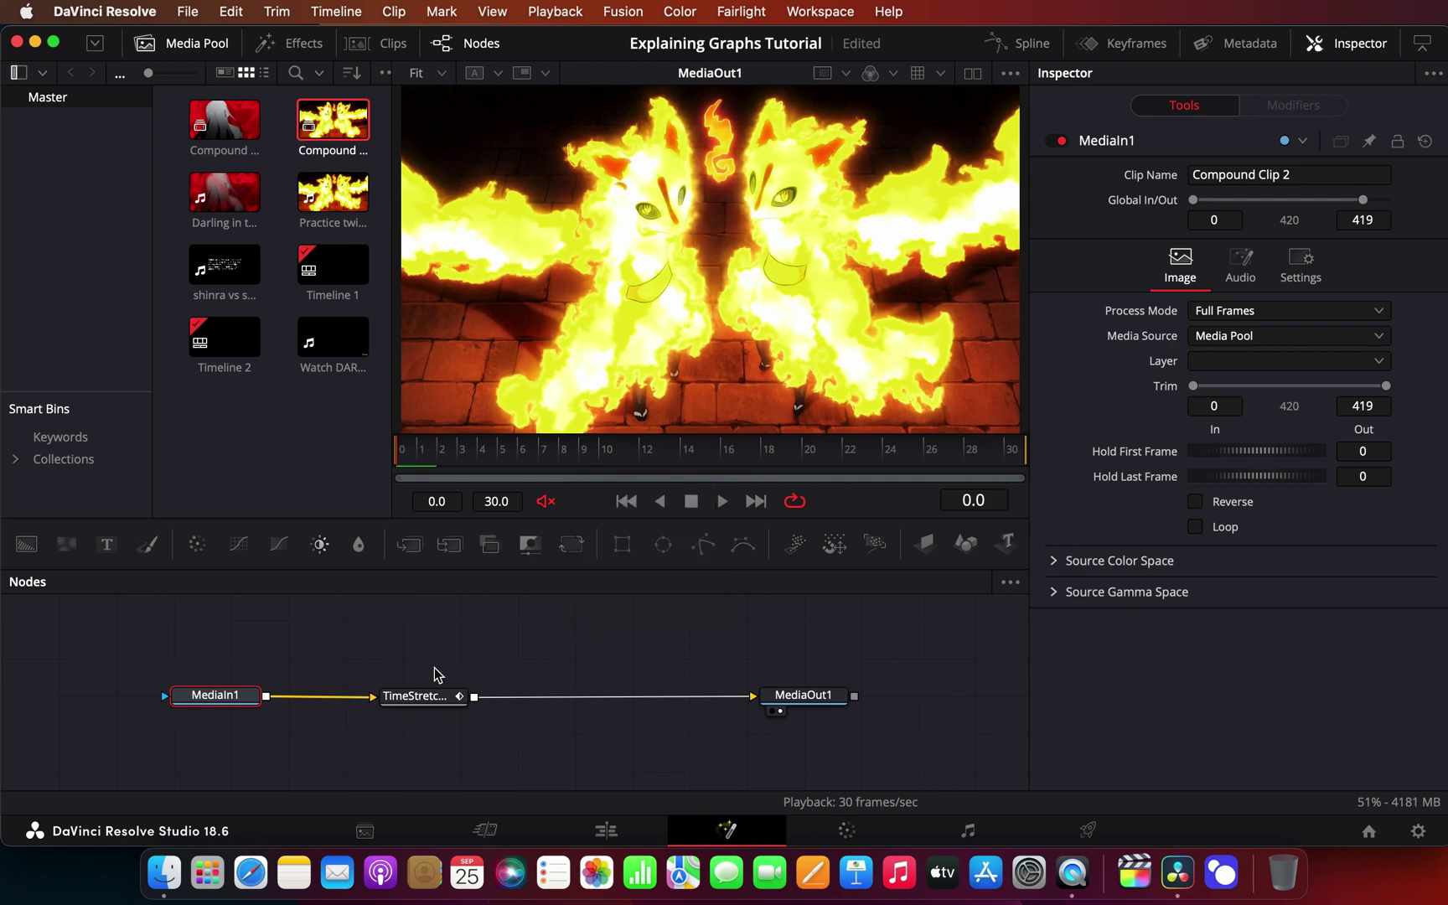
Keyframe TimeStretcher1's Source Time from 0.0 at frame 0 up to a higher value at frame 30.
{"action": "left_click", "coordinate": [417, 695]}
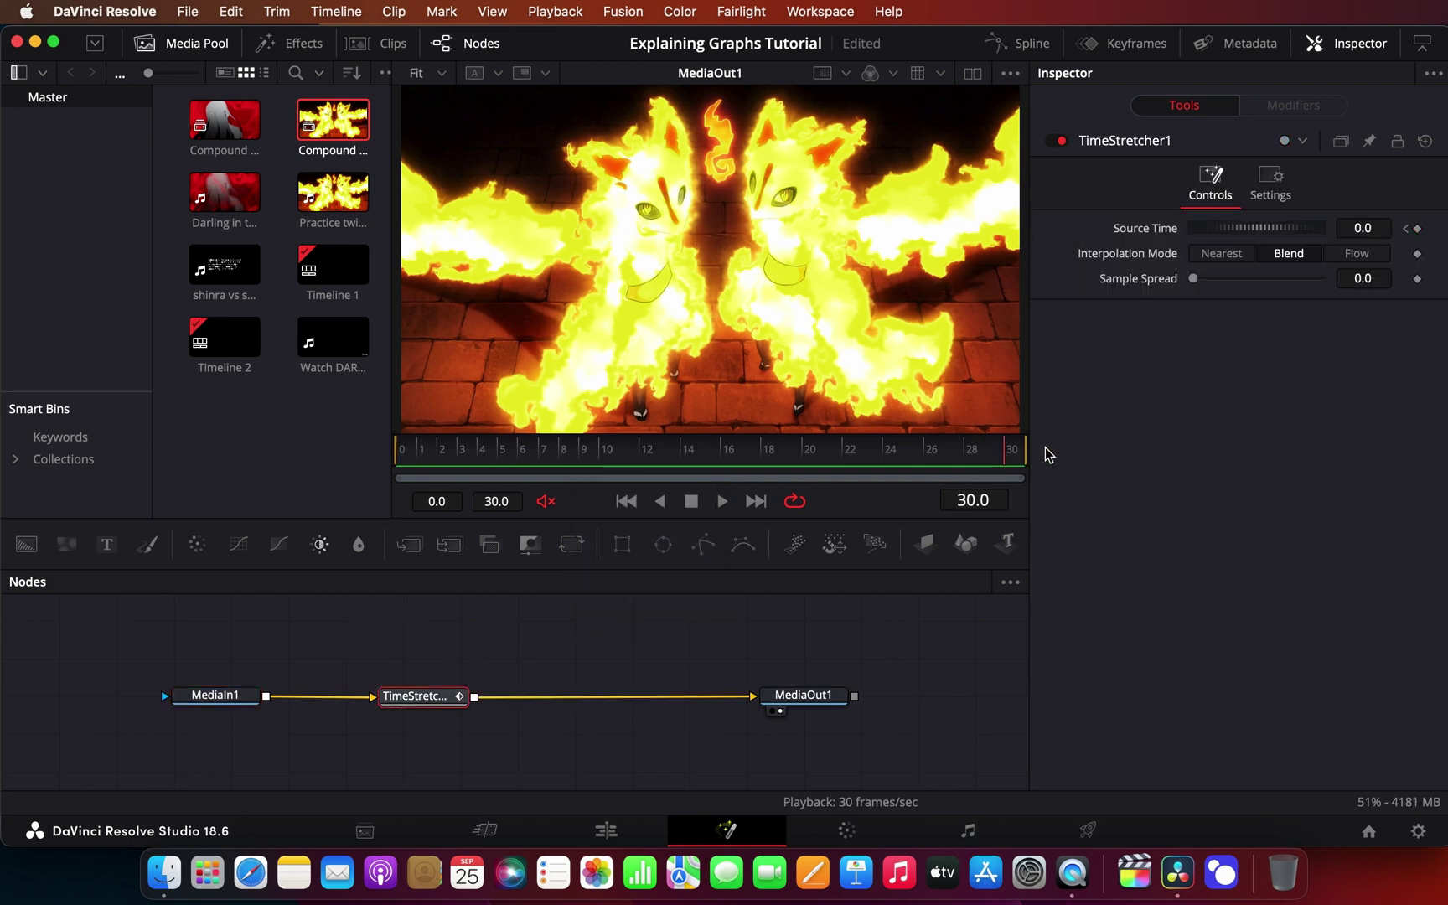
{"action": "left_click_drag", "start_coordinate": [1273, 232], "coordinate": [1363, 226]}
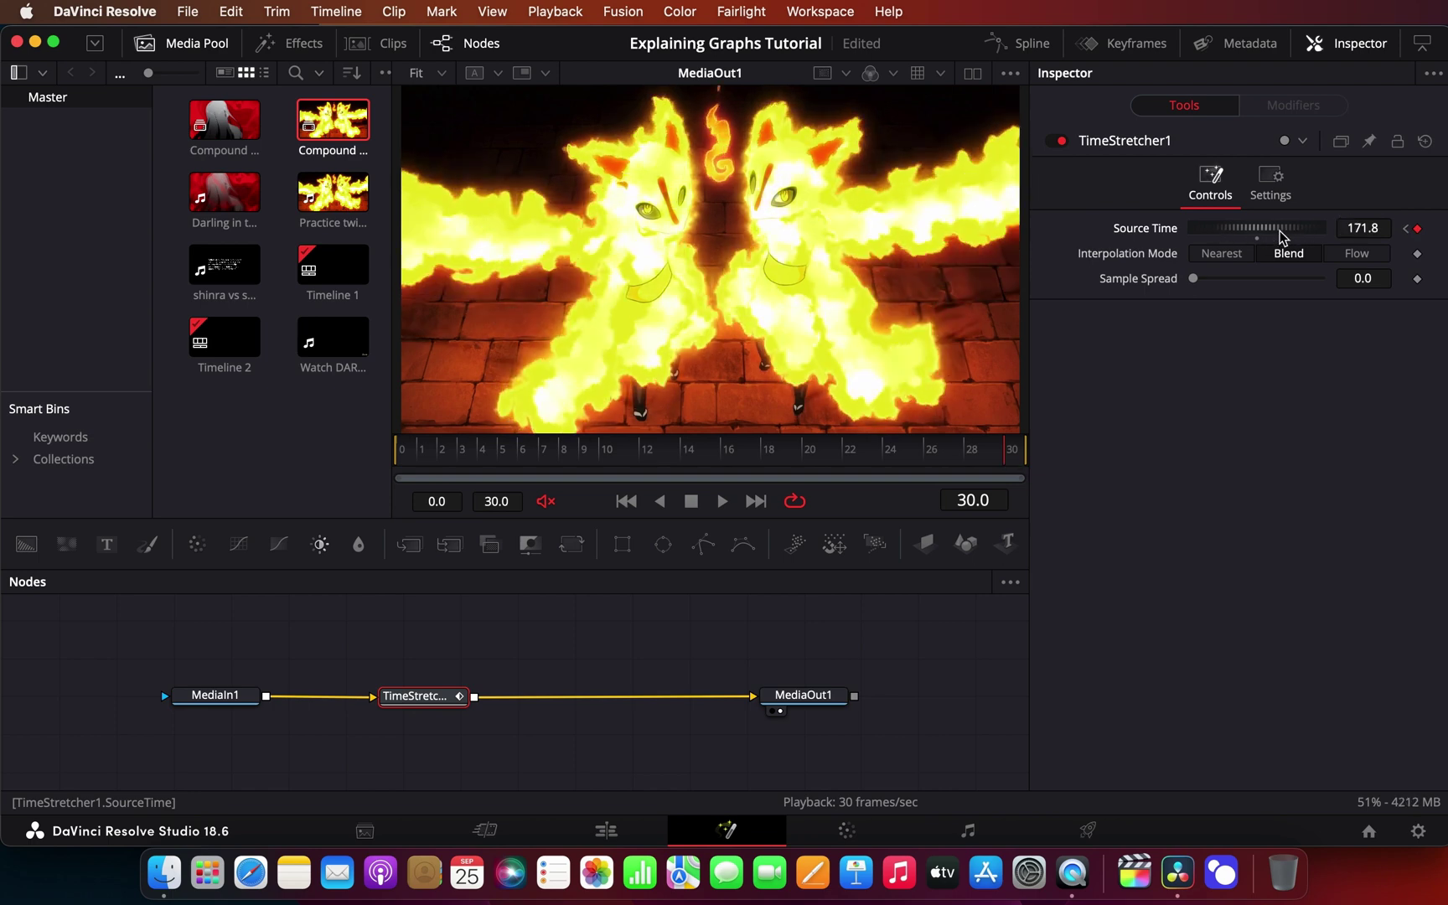
{"action": "left_click_drag", "start_coordinate": [1202, 235], "coordinate": [1252, 226]}
{"action": "left_click", "coordinate": [595, 456]}
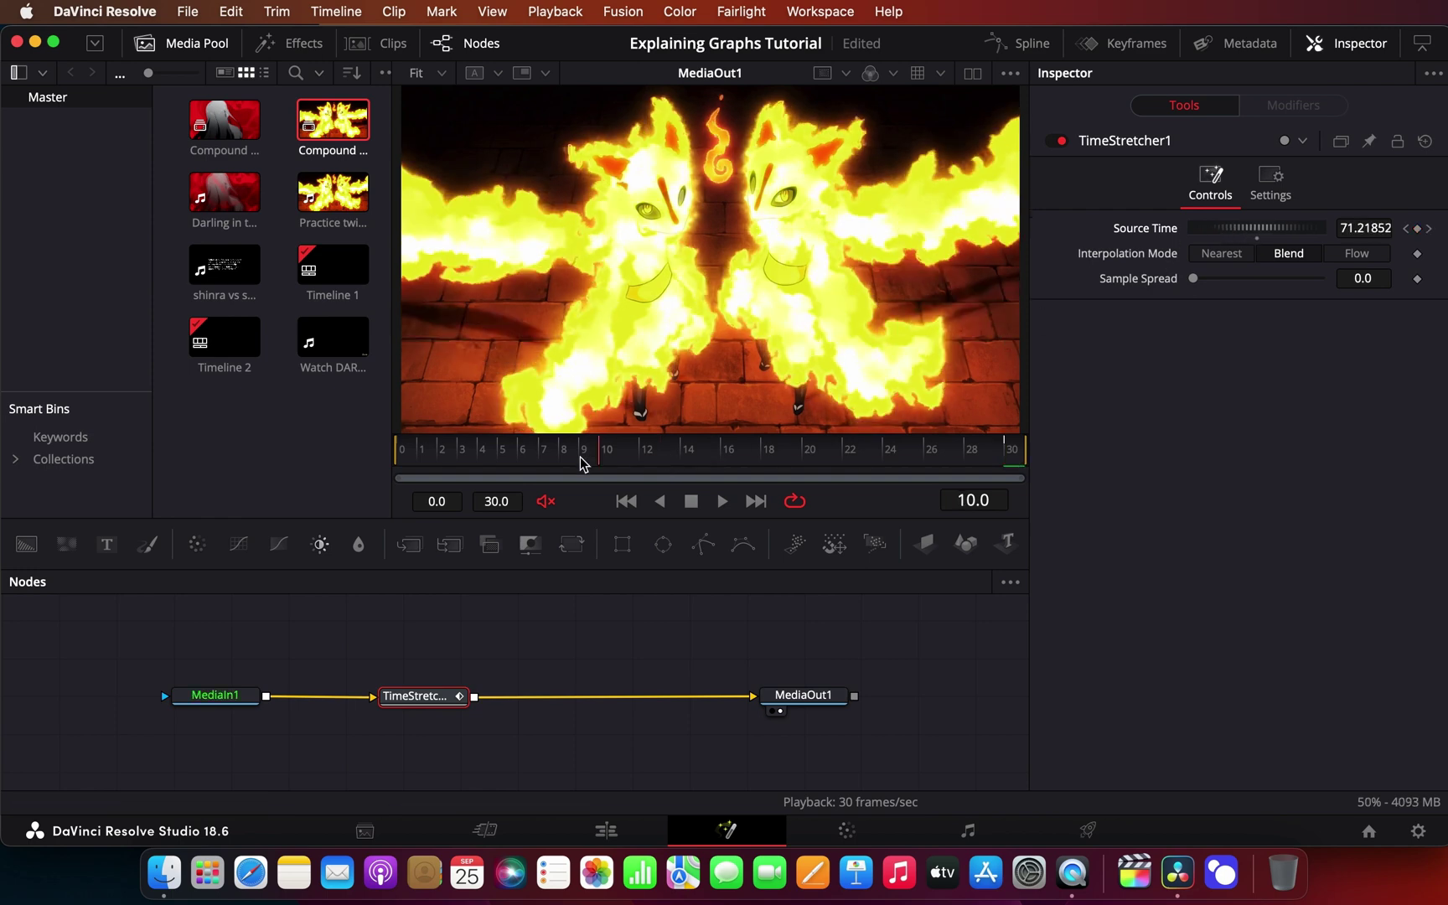
{"action": "key", "text": "Home"}
Drag the two Source Time keyframe handles into an S-curve: slow start, steep middle, level by frame 30.
{"action": "left_click", "coordinate": [1028, 43]}
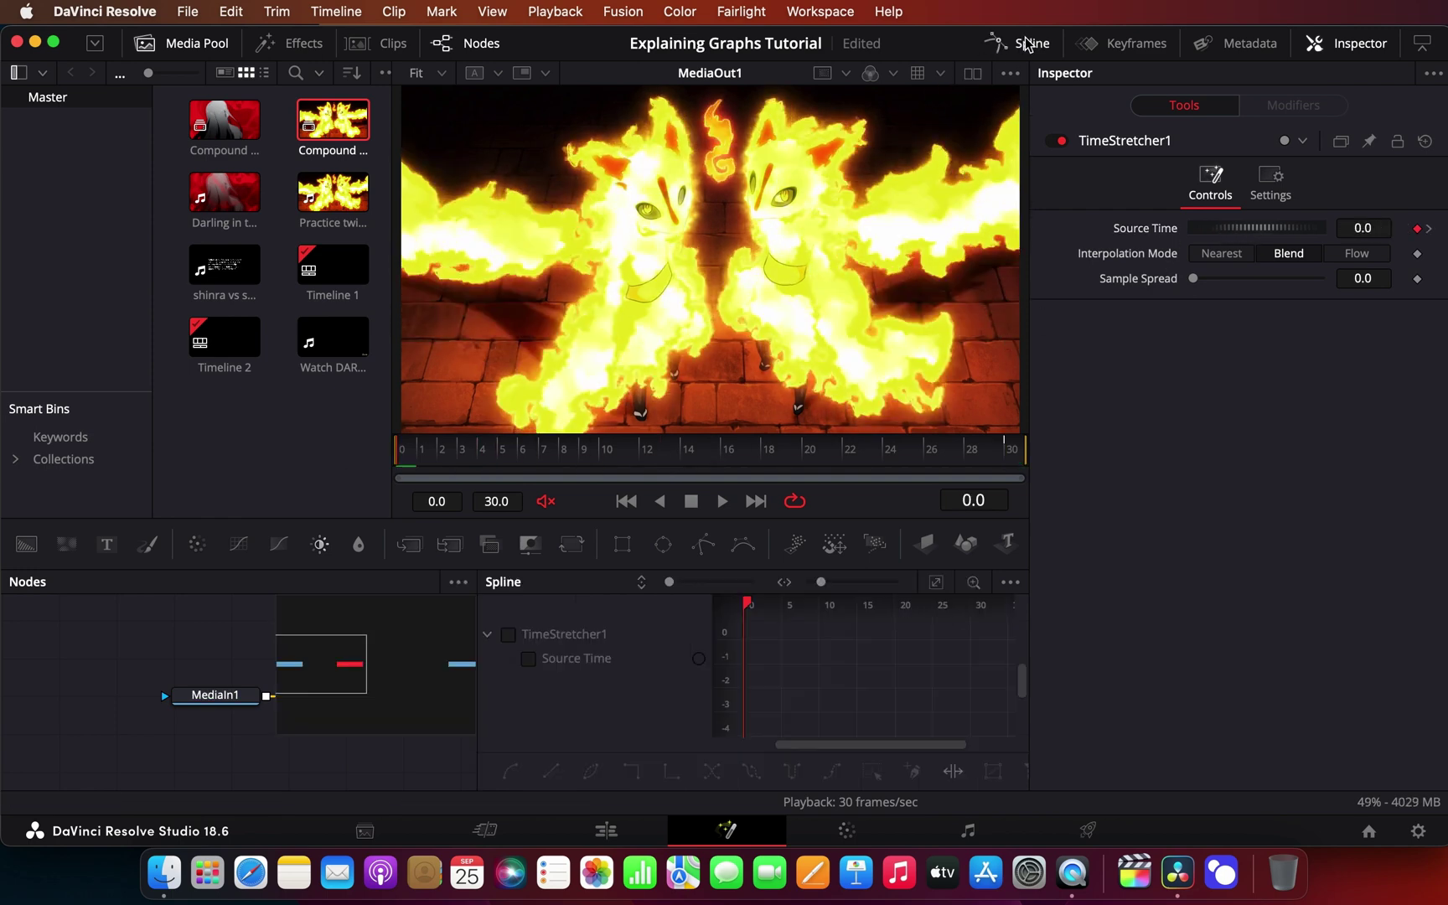
{"action": "left_click", "coordinate": [539, 640]}
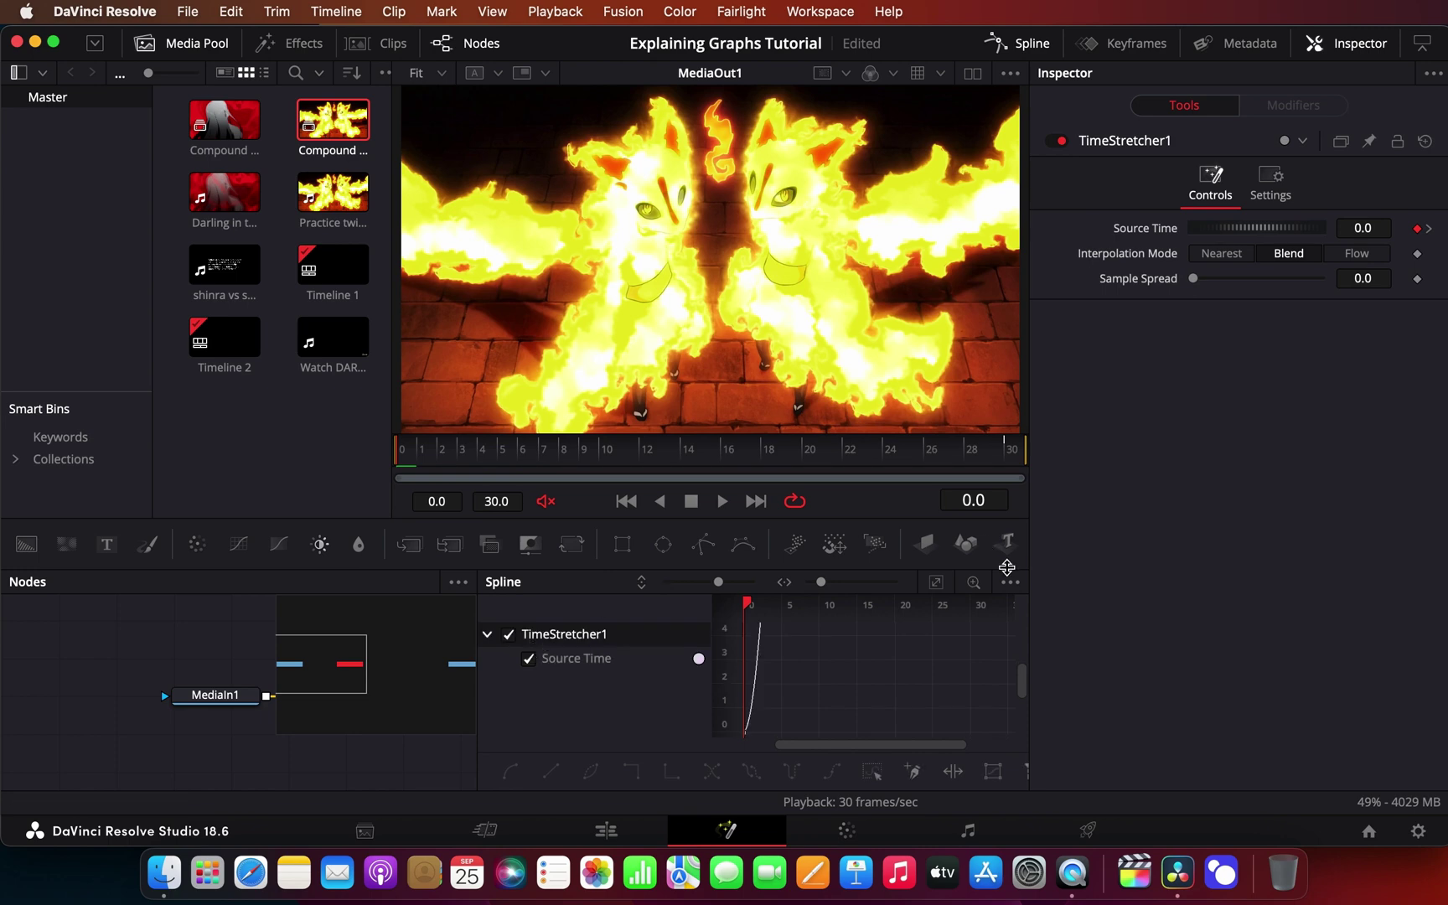
{"action": "left_click", "coordinate": [936, 583]}
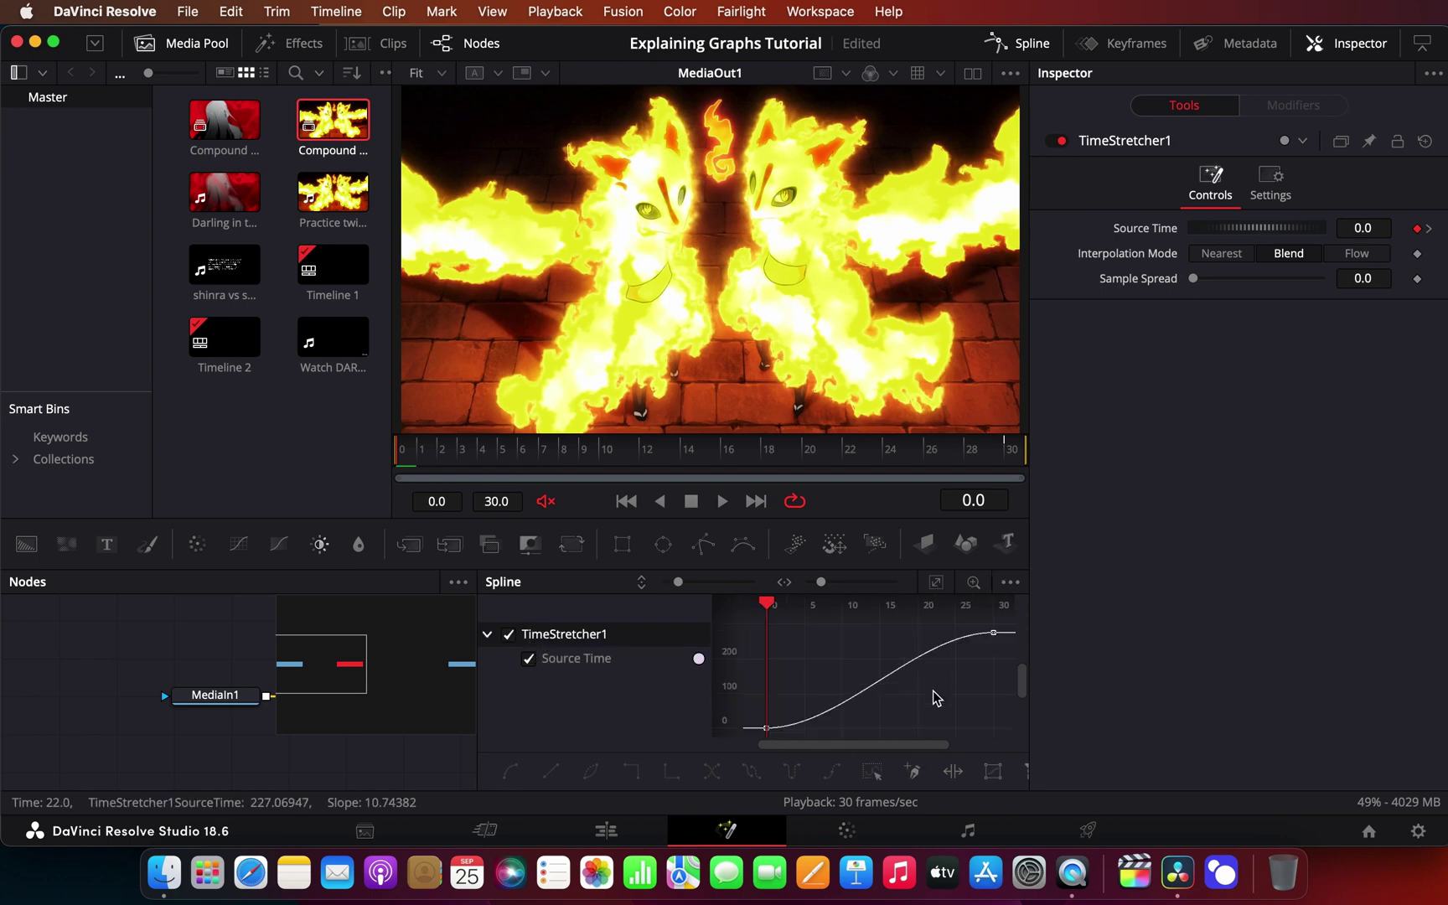
{"action": "key", "text": "ctrl+a"}
{"action": "left_click_drag", "start_coordinate": [841, 728], "coordinate": [764, 657]}
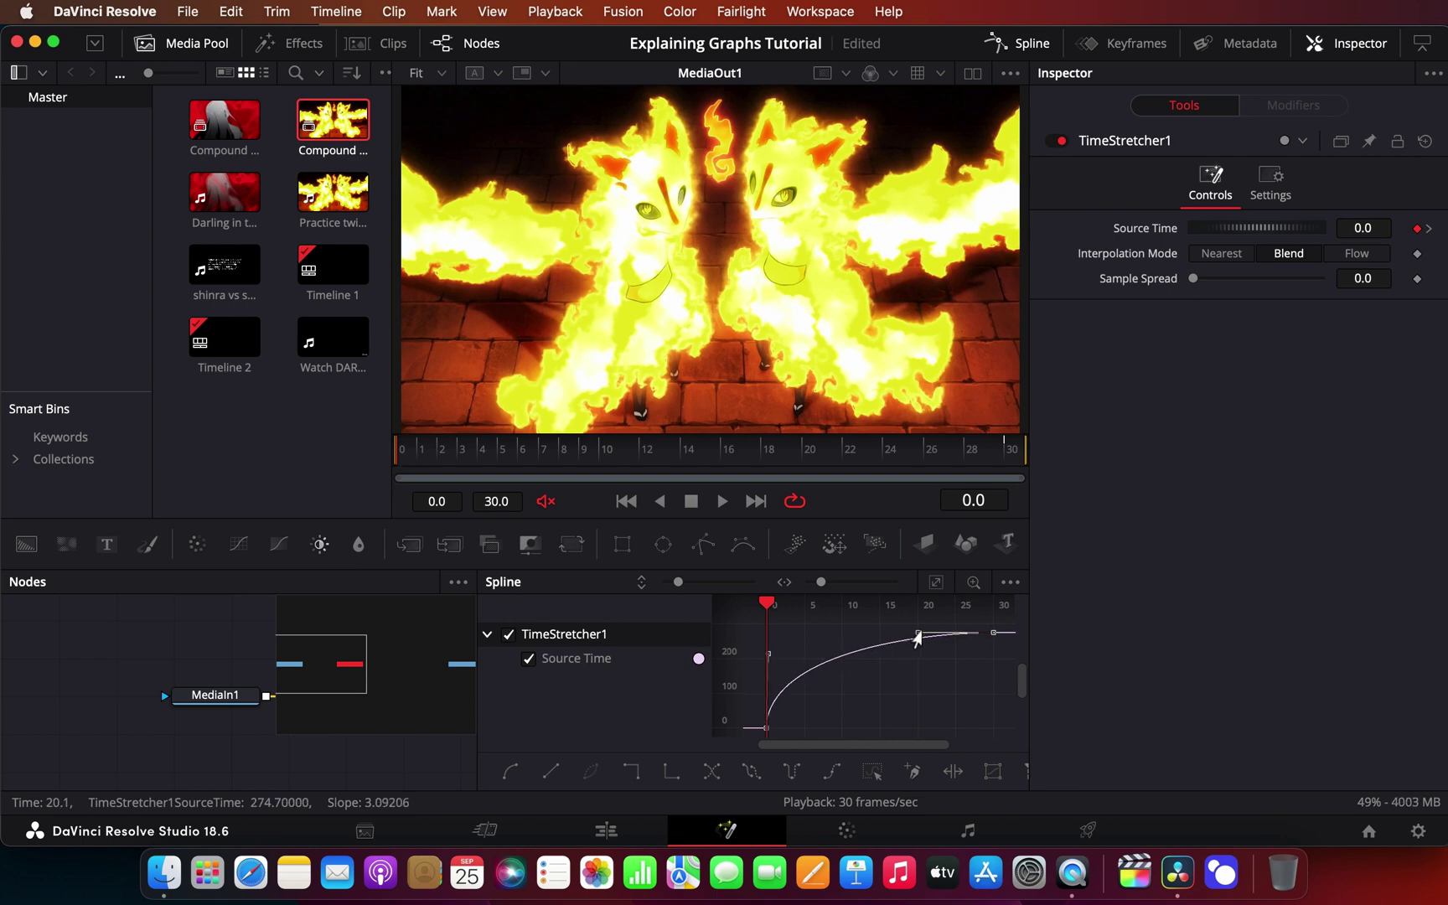
{"action": "left_click_drag", "start_coordinate": [917, 638], "coordinate": [975, 716]}
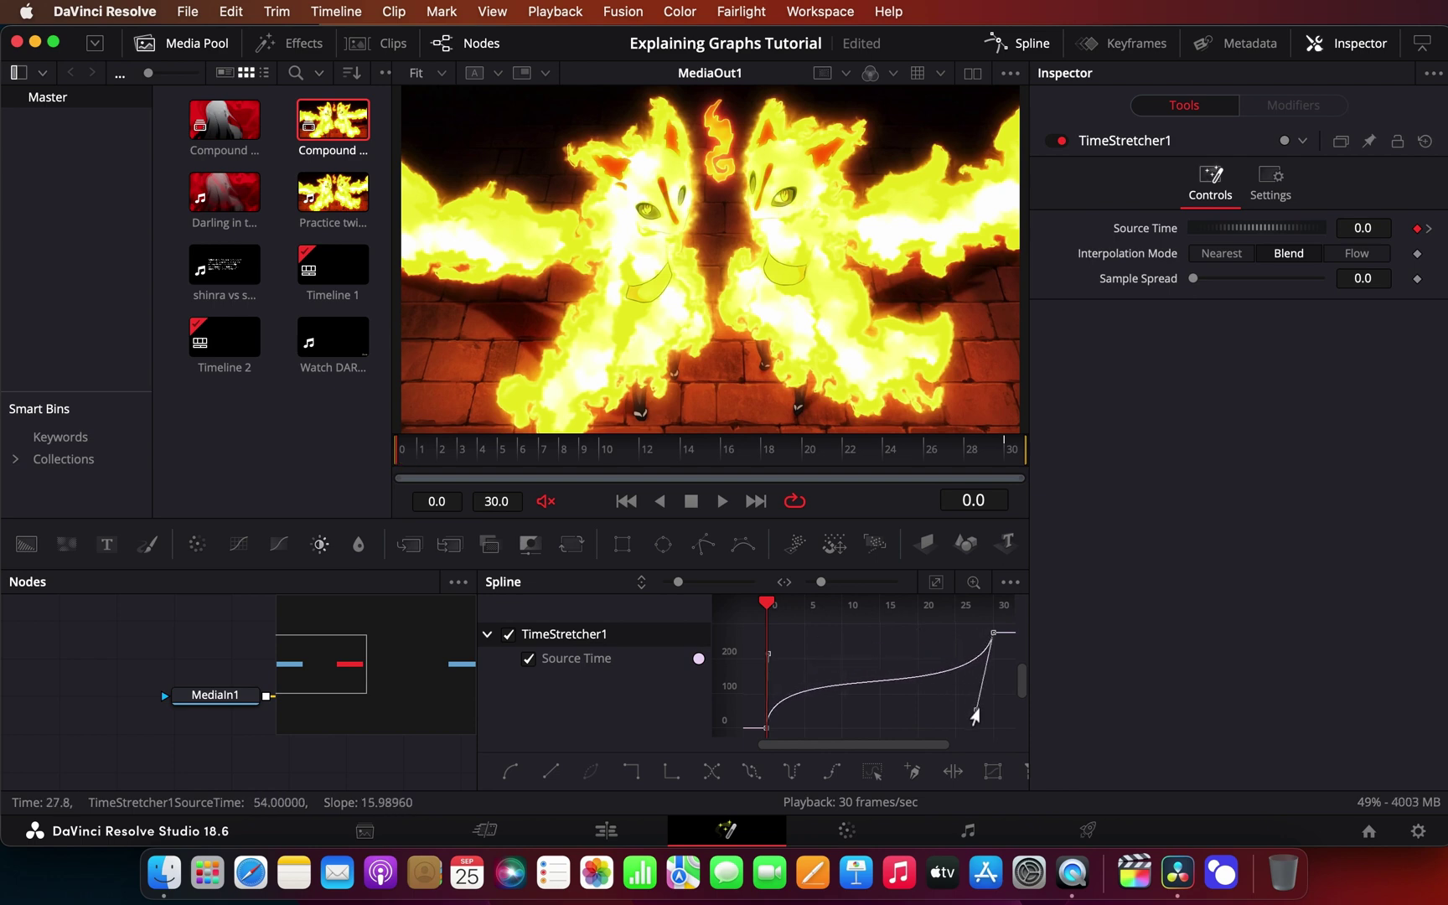
{"action": "left_click_drag", "start_coordinate": [766, 660], "coordinate": [779, 658]}
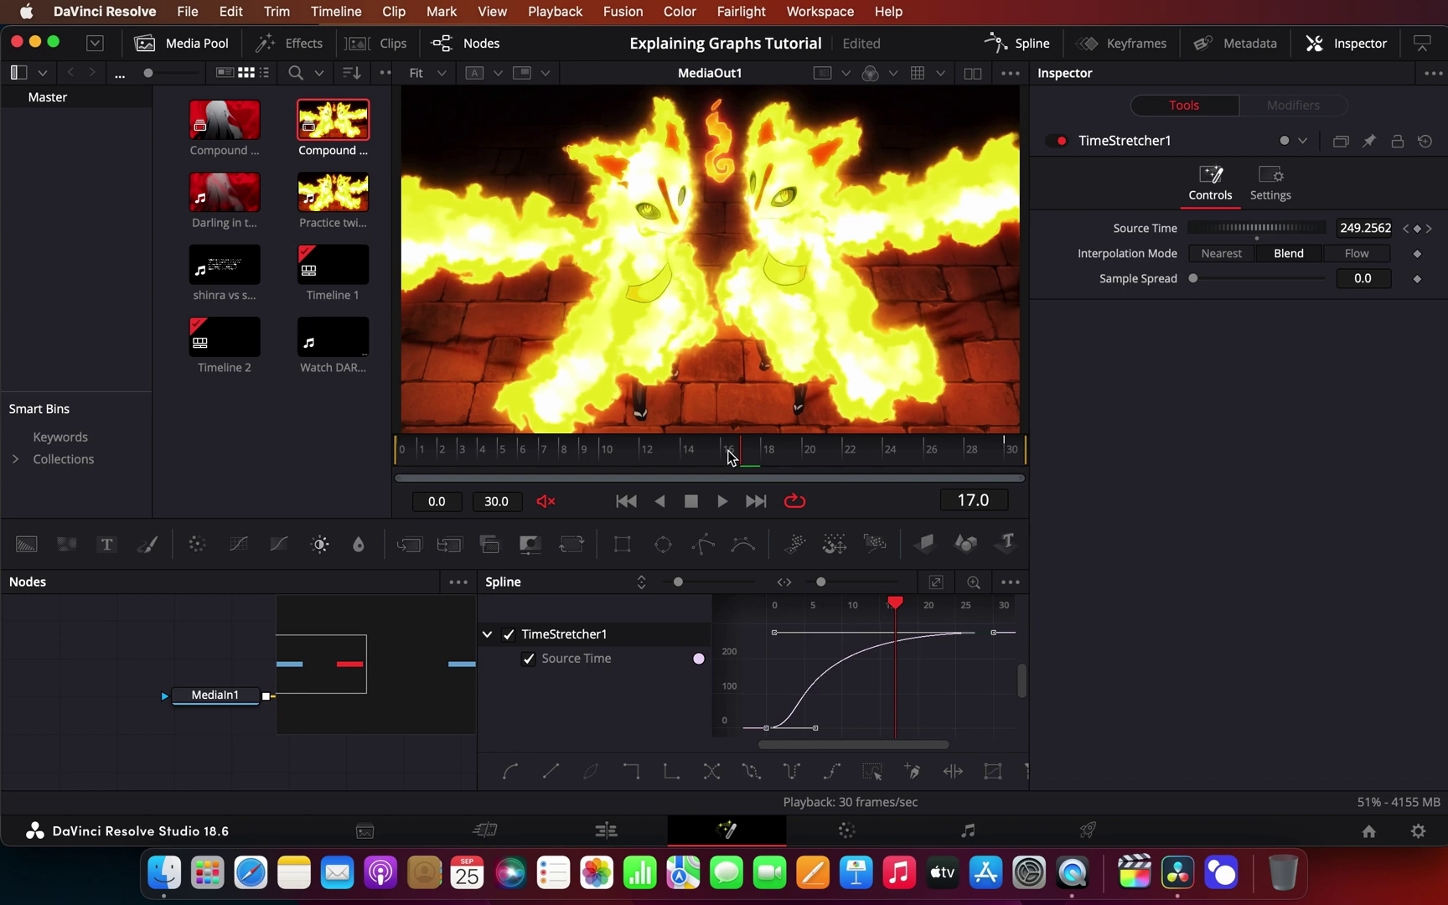
Preview the S-curve retime from frame 0, then close the spline graph.
{"action": "left_click_drag", "start_coordinate": [729, 457], "coordinate": [381, 471]}
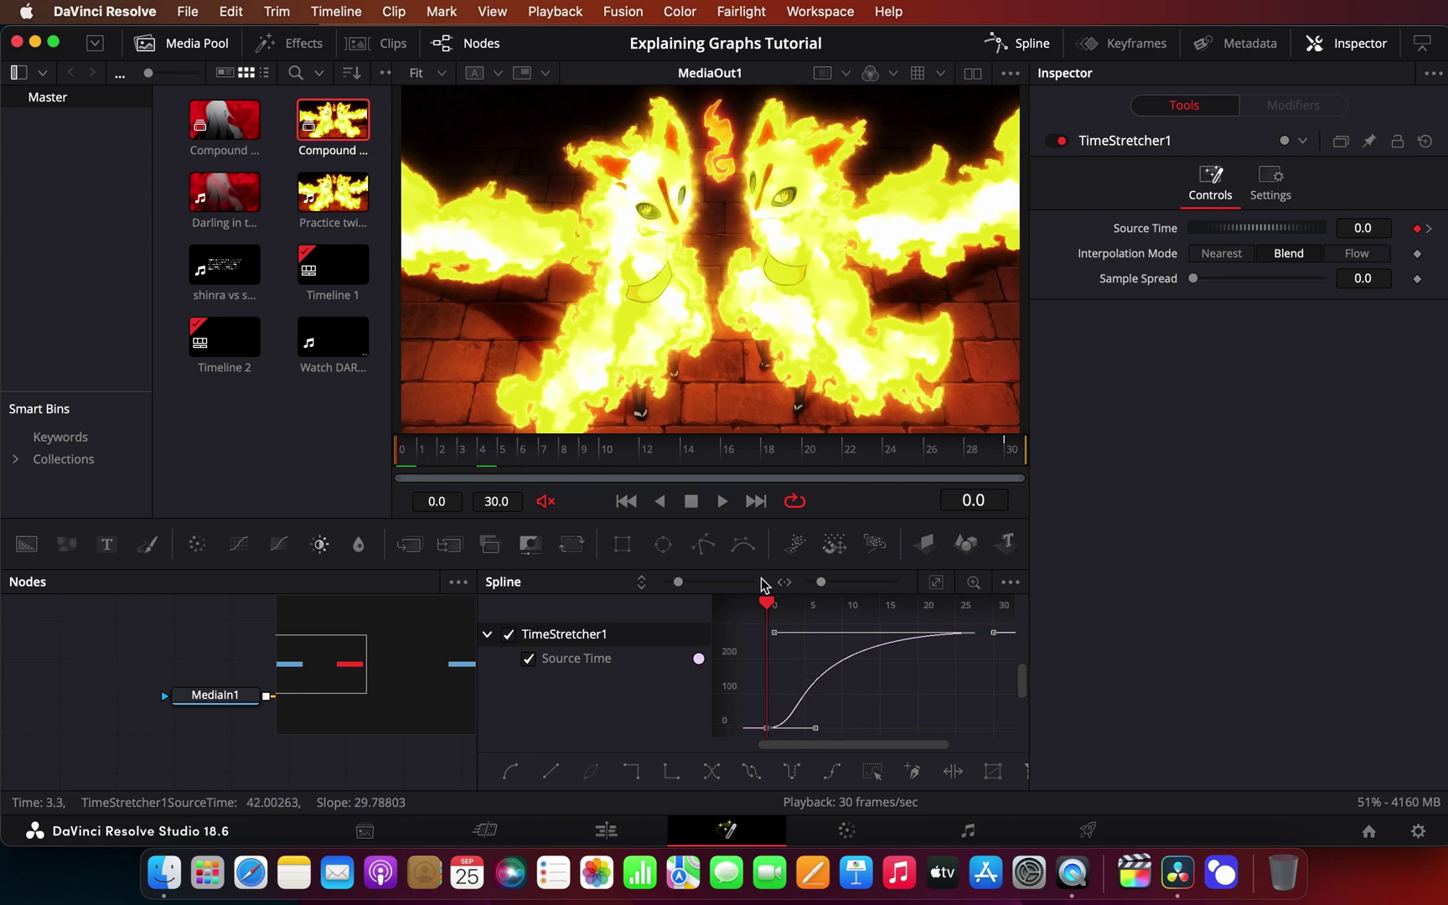
{"action": "key", "text": "space"}
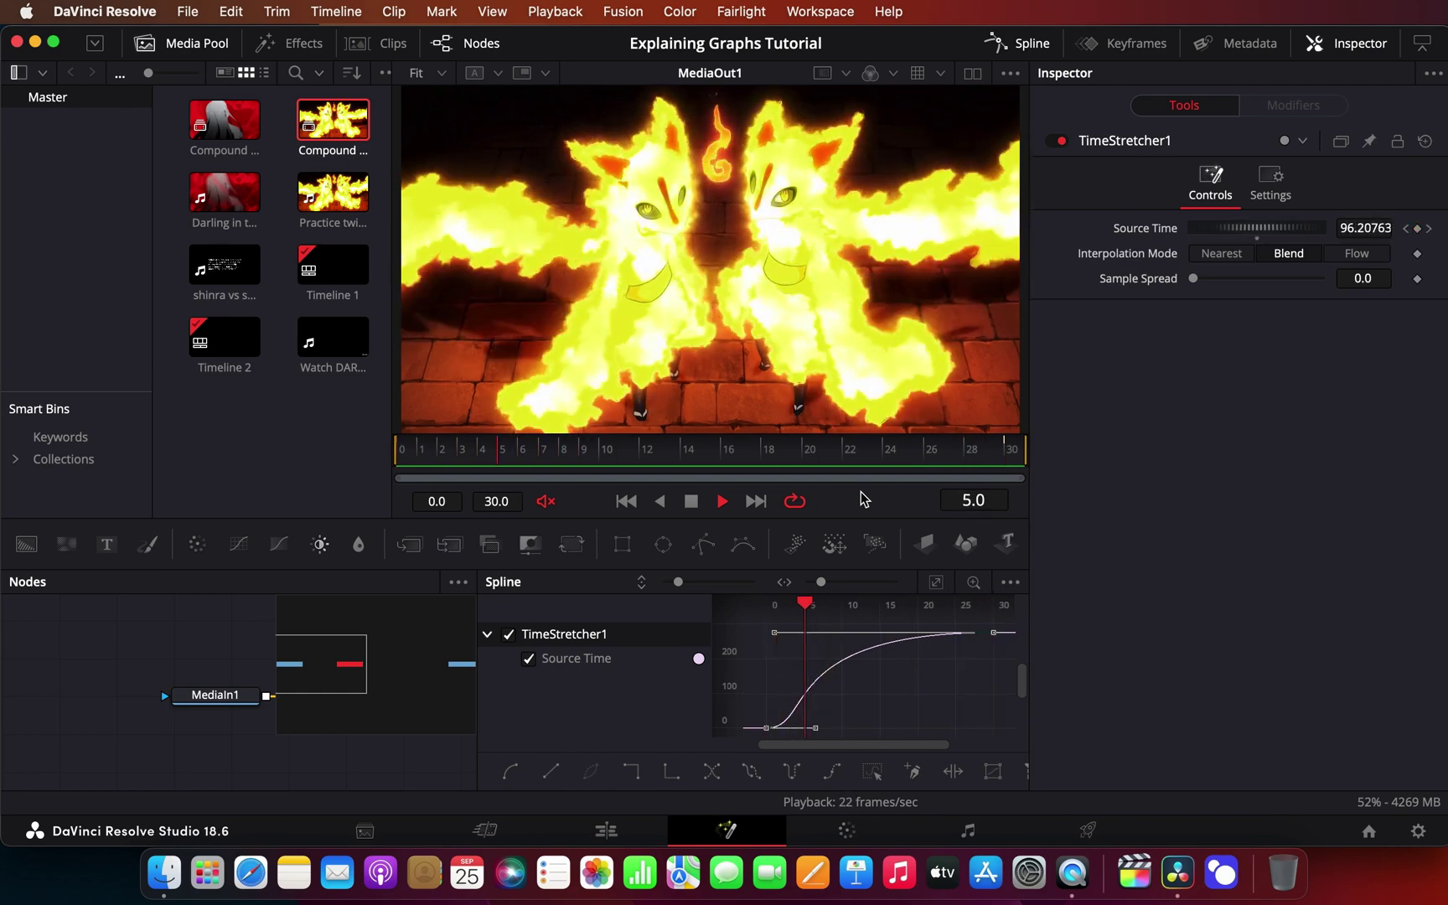
{"action": "key", "text": "space"}
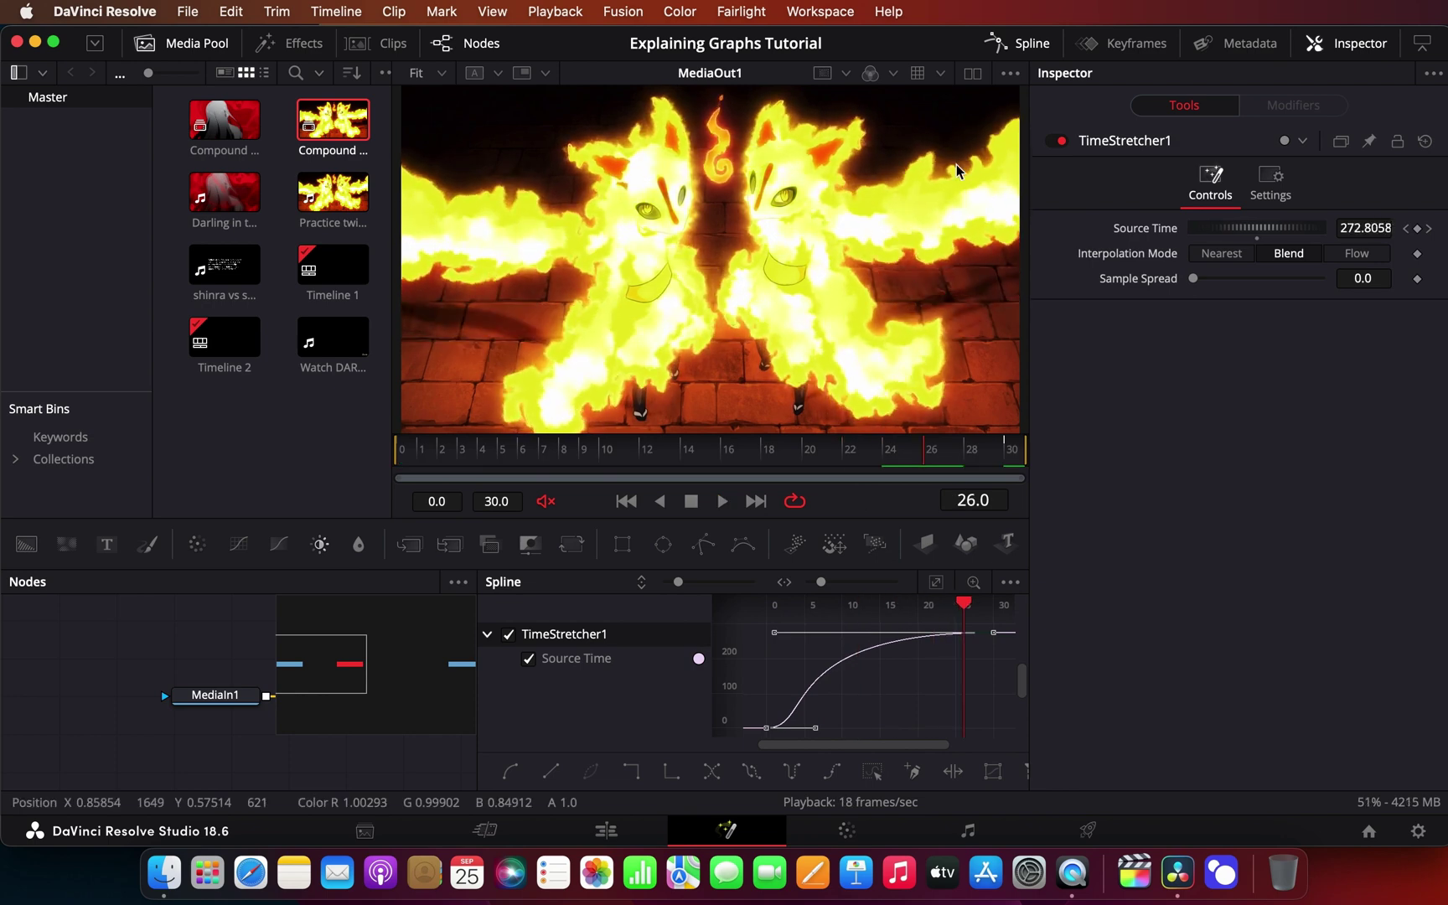
{"action": "left_click", "coordinate": [1017, 50]}
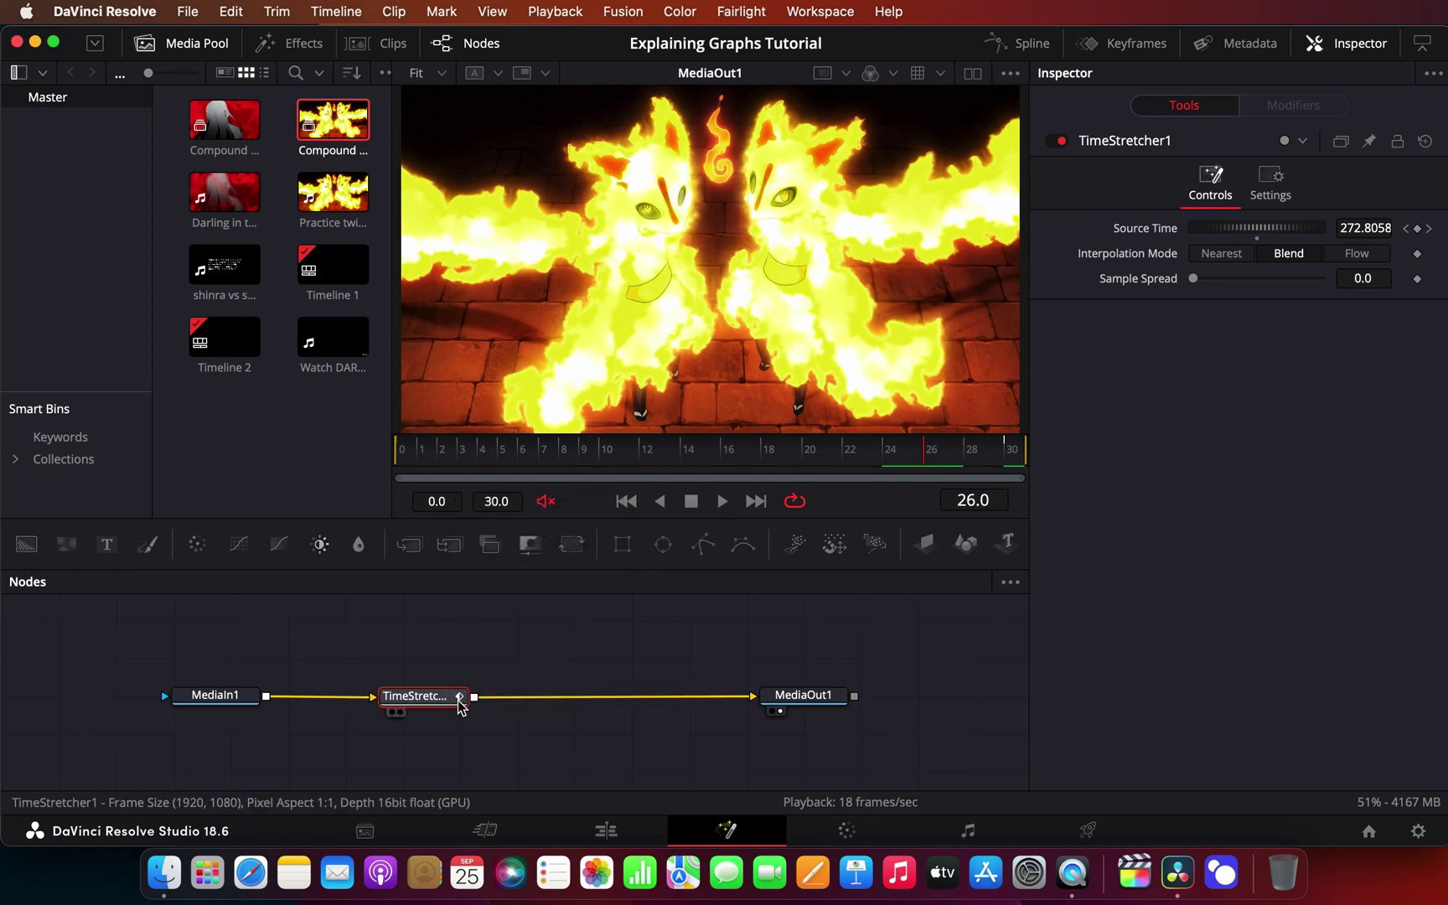
Insert a Transform node after TimeStretcher1 and set a Size keyframe at frame 6.
{"action": "key", "text": "ctrl+t"}
{"action": "left_click", "coordinate": [513, 455]}
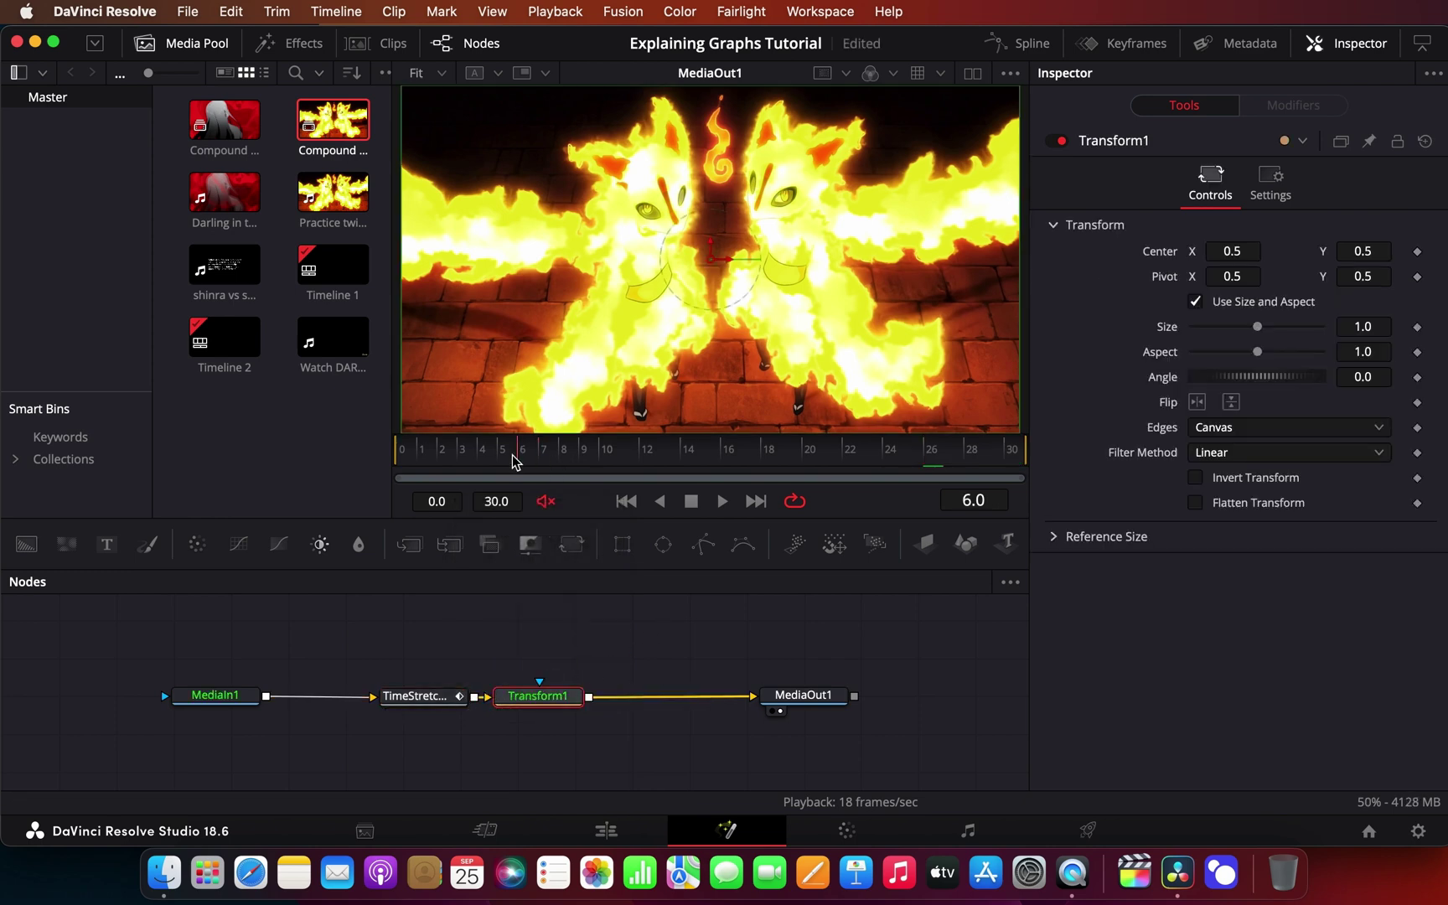
{"action": "left_click", "coordinate": [442, 456]}
{"action": "left_click", "coordinate": [517, 459]}
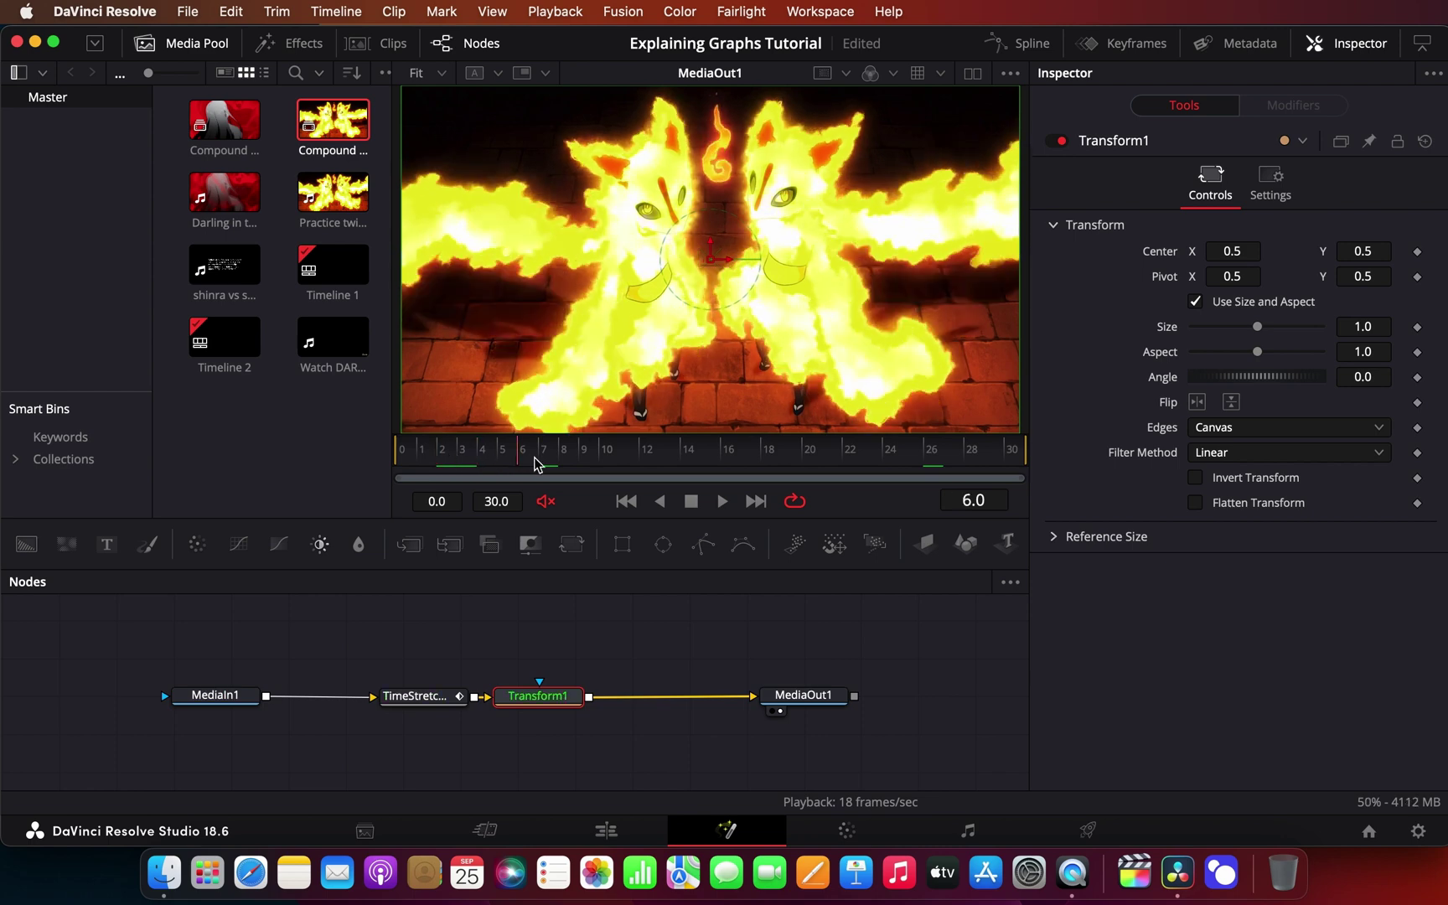
{"action": "left_click", "coordinate": [1417, 327]}
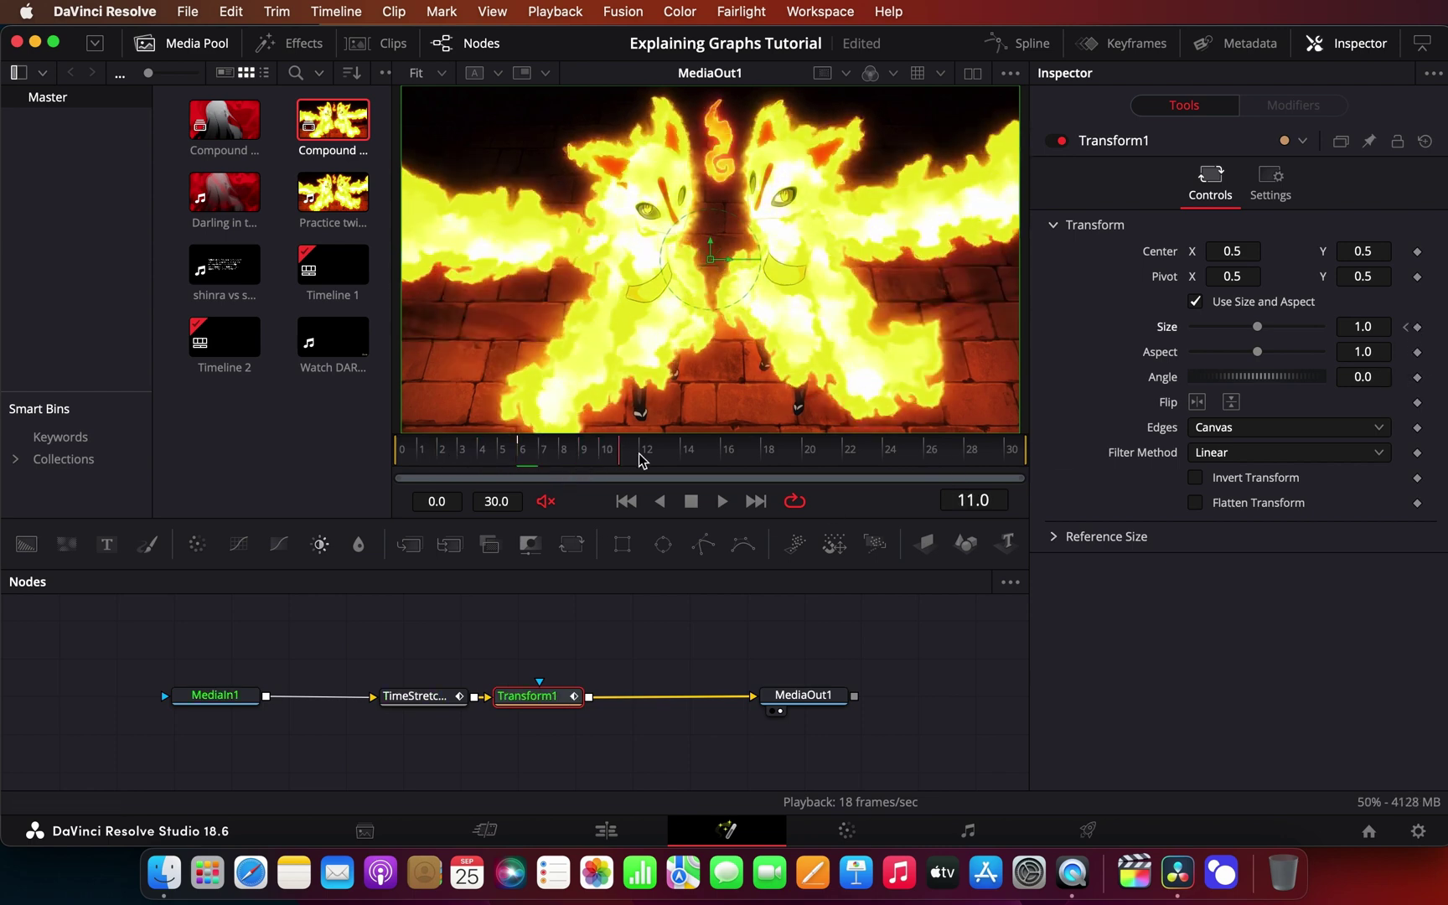
At frame 22, set Transform1 Size to 1.5.
{"action": "left_click_drag", "start_coordinate": [639, 460], "coordinate": [846, 470]}
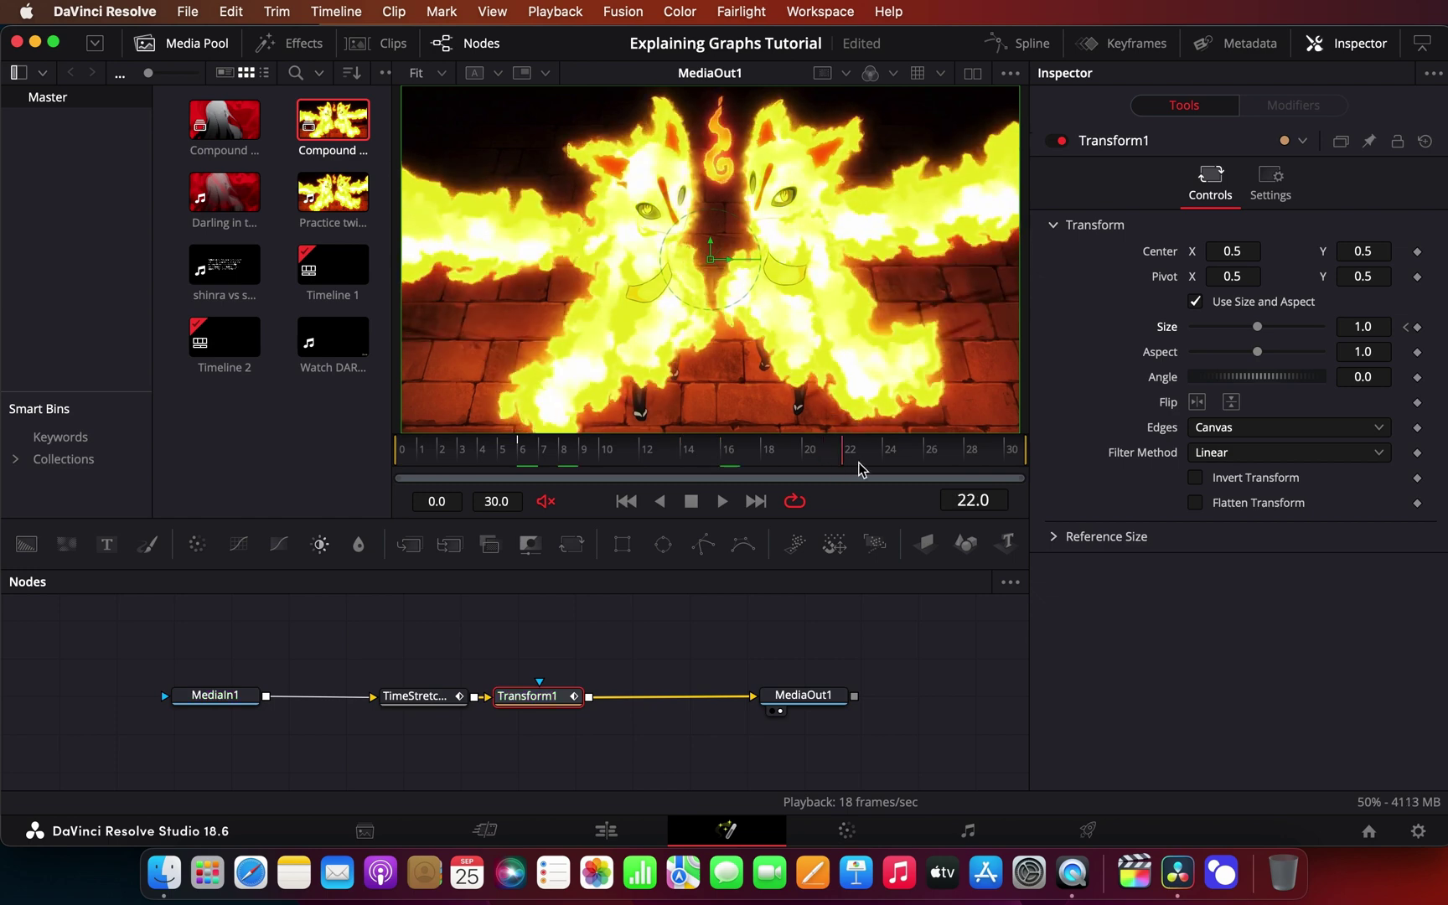
{"action": "left_click", "coordinate": [1376, 327]}
{"action": "type", "text": "1."}
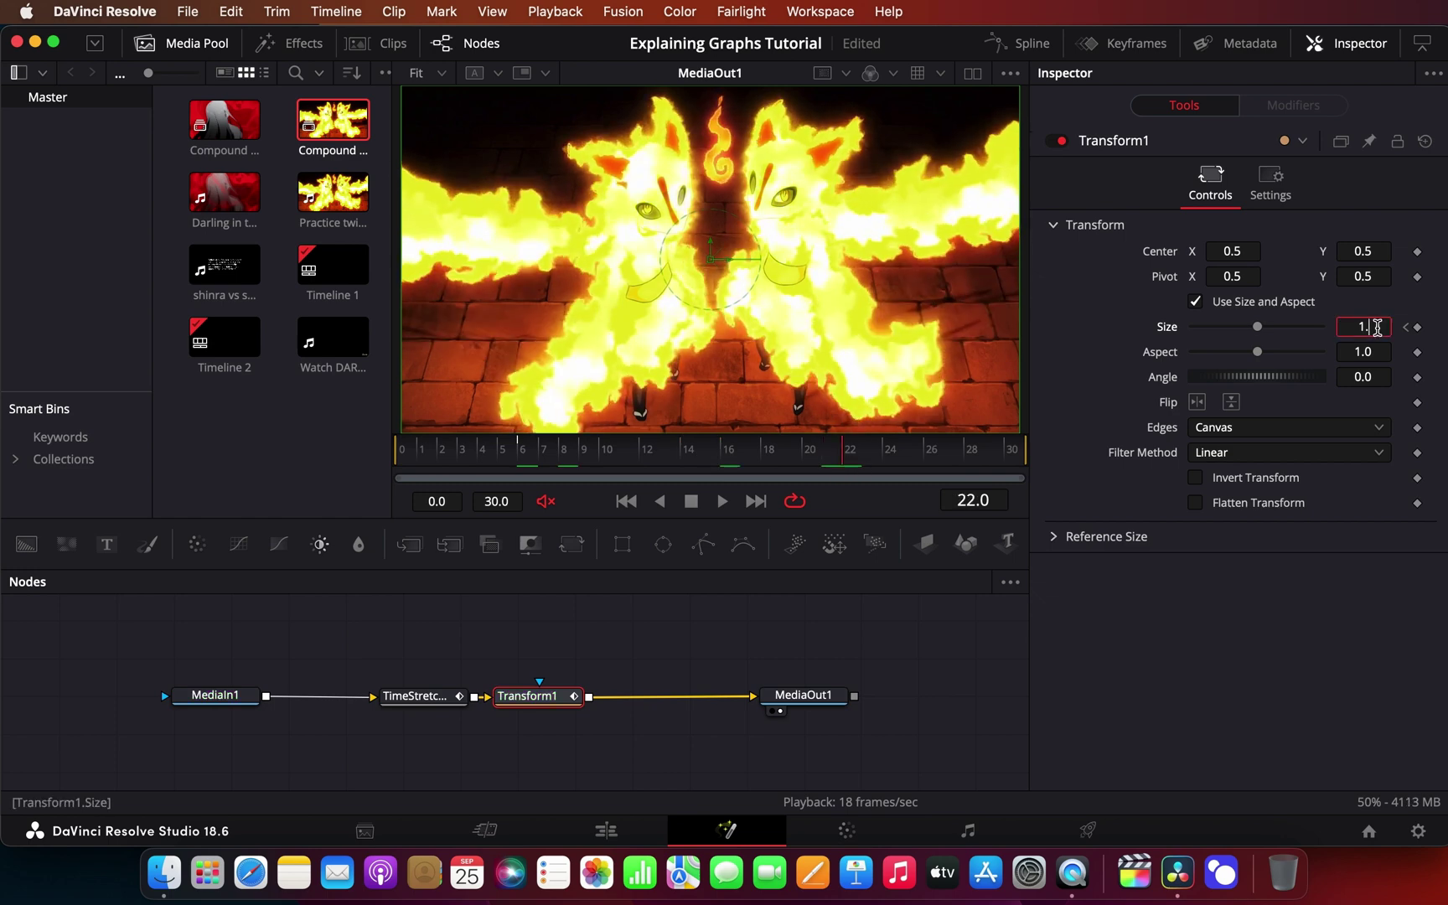
{"action": "type", "text": "5"}
{"action": "key", "text": "Tab"}
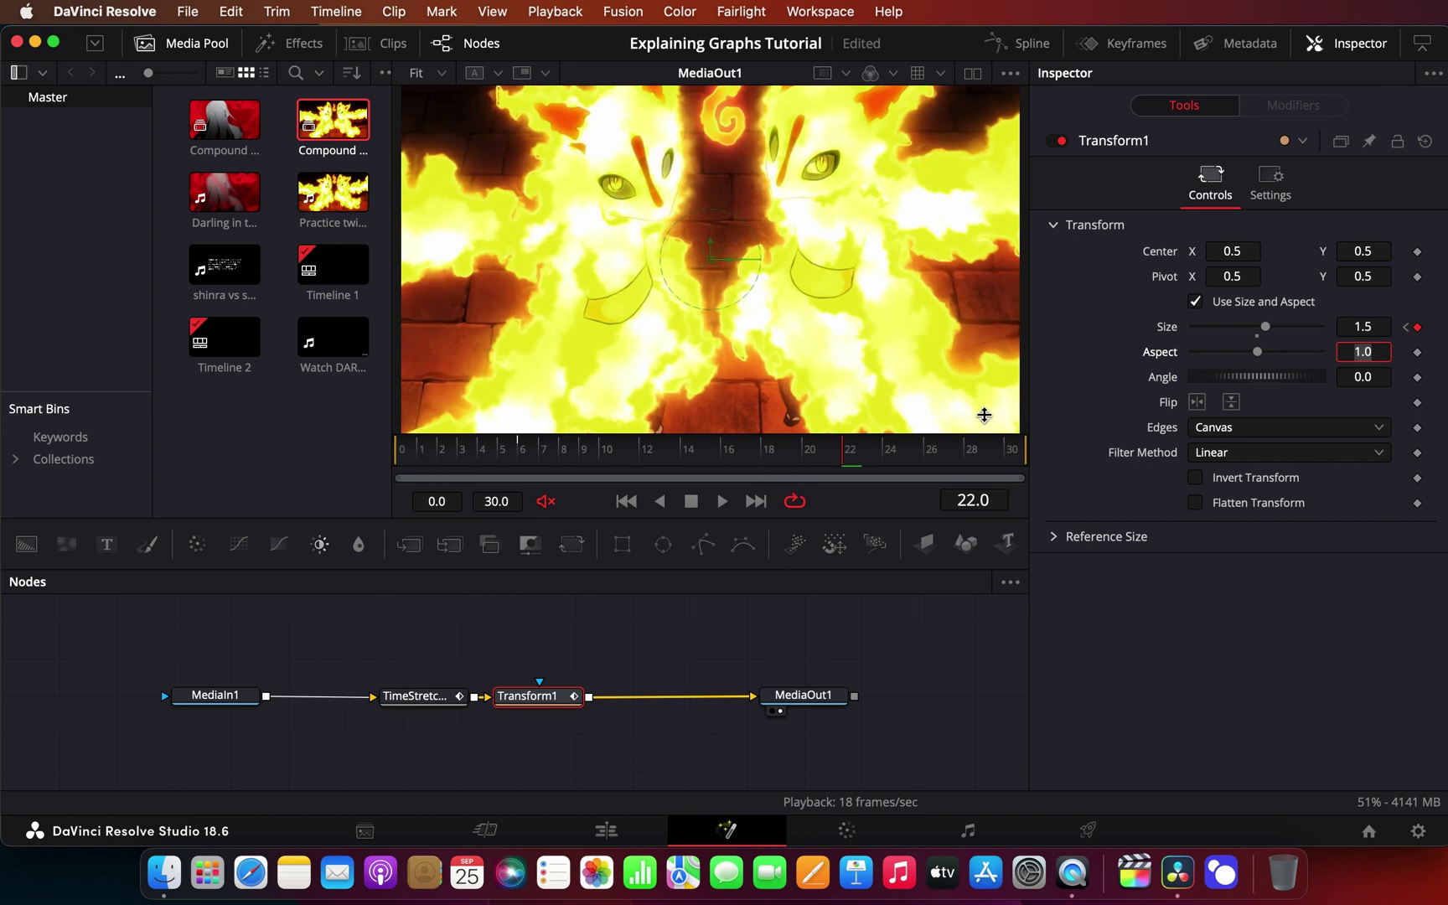
Stretch the upper Size keyframe's handle to ease the 1.0-to-1.5 zoom, then play it back from frame 14.
{"action": "left_click", "coordinate": [1027, 44]}
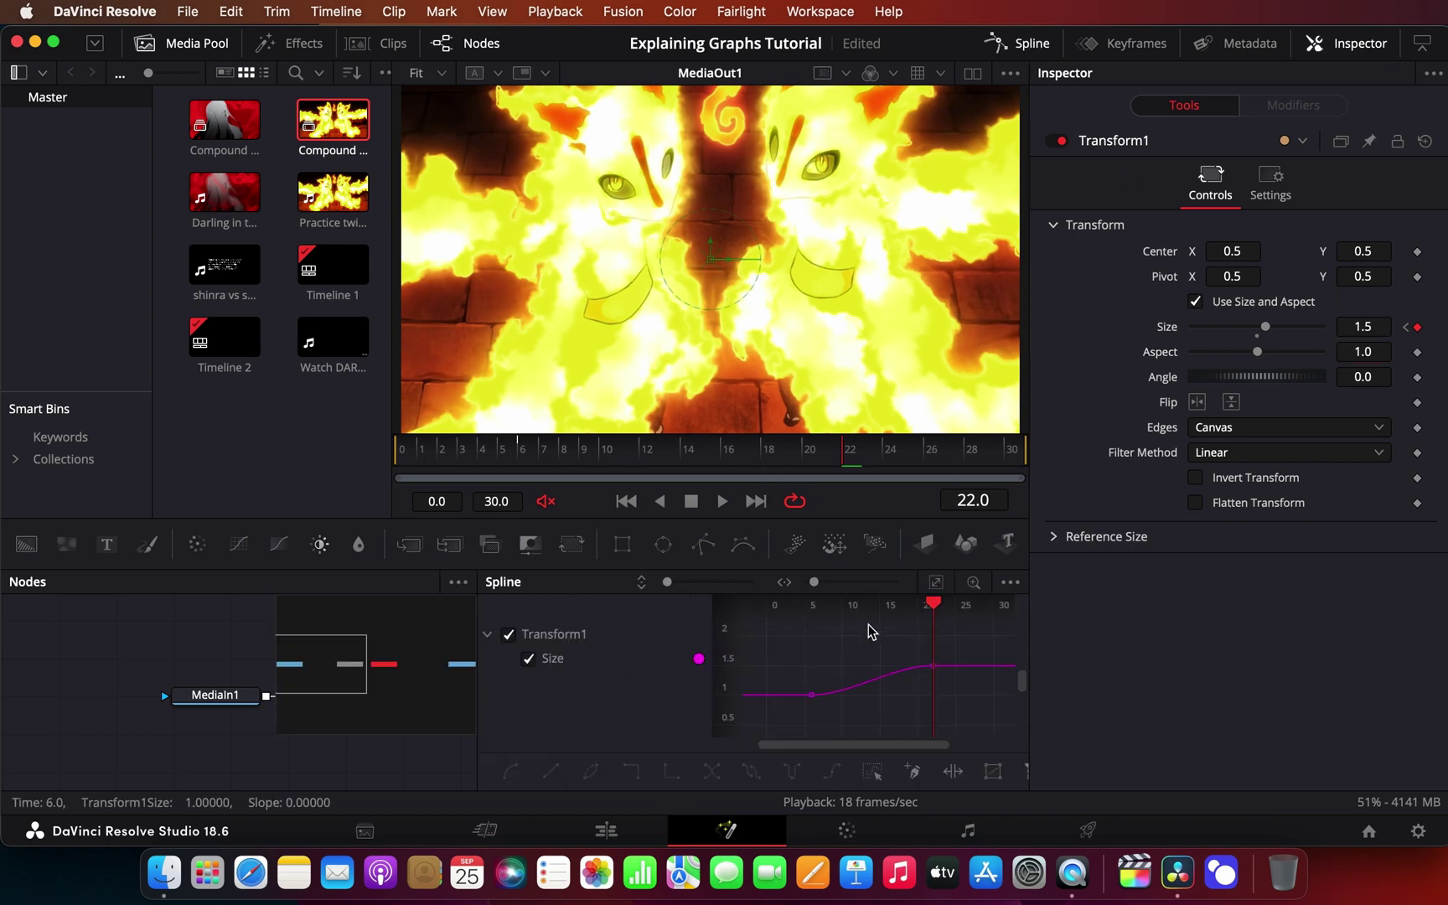
{"action": "left_click", "coordinate": [936, 581]}
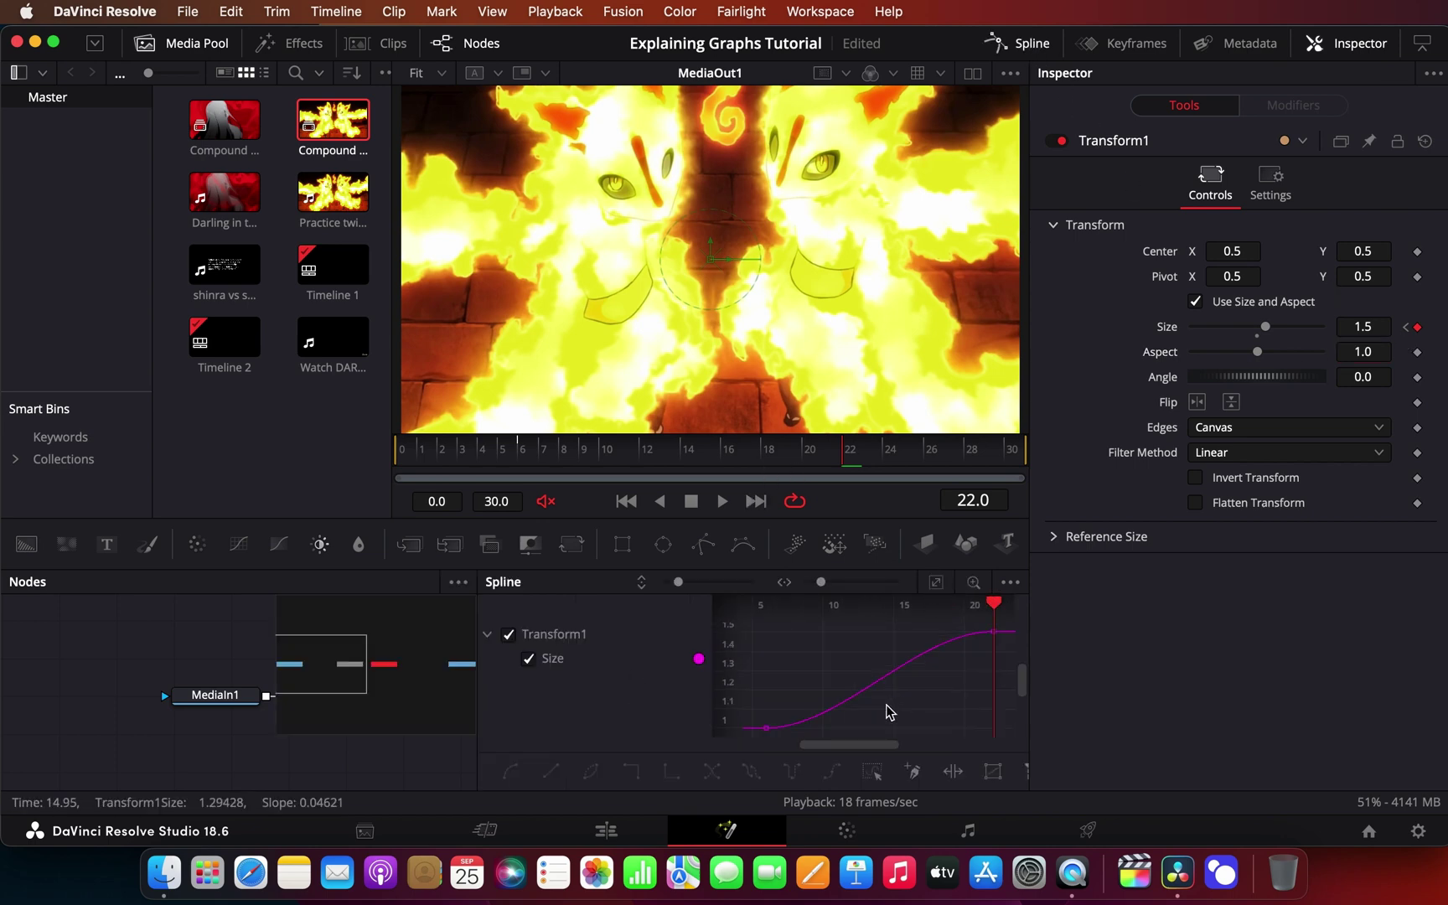
{"action": "key", "text": "ctrl+a"}
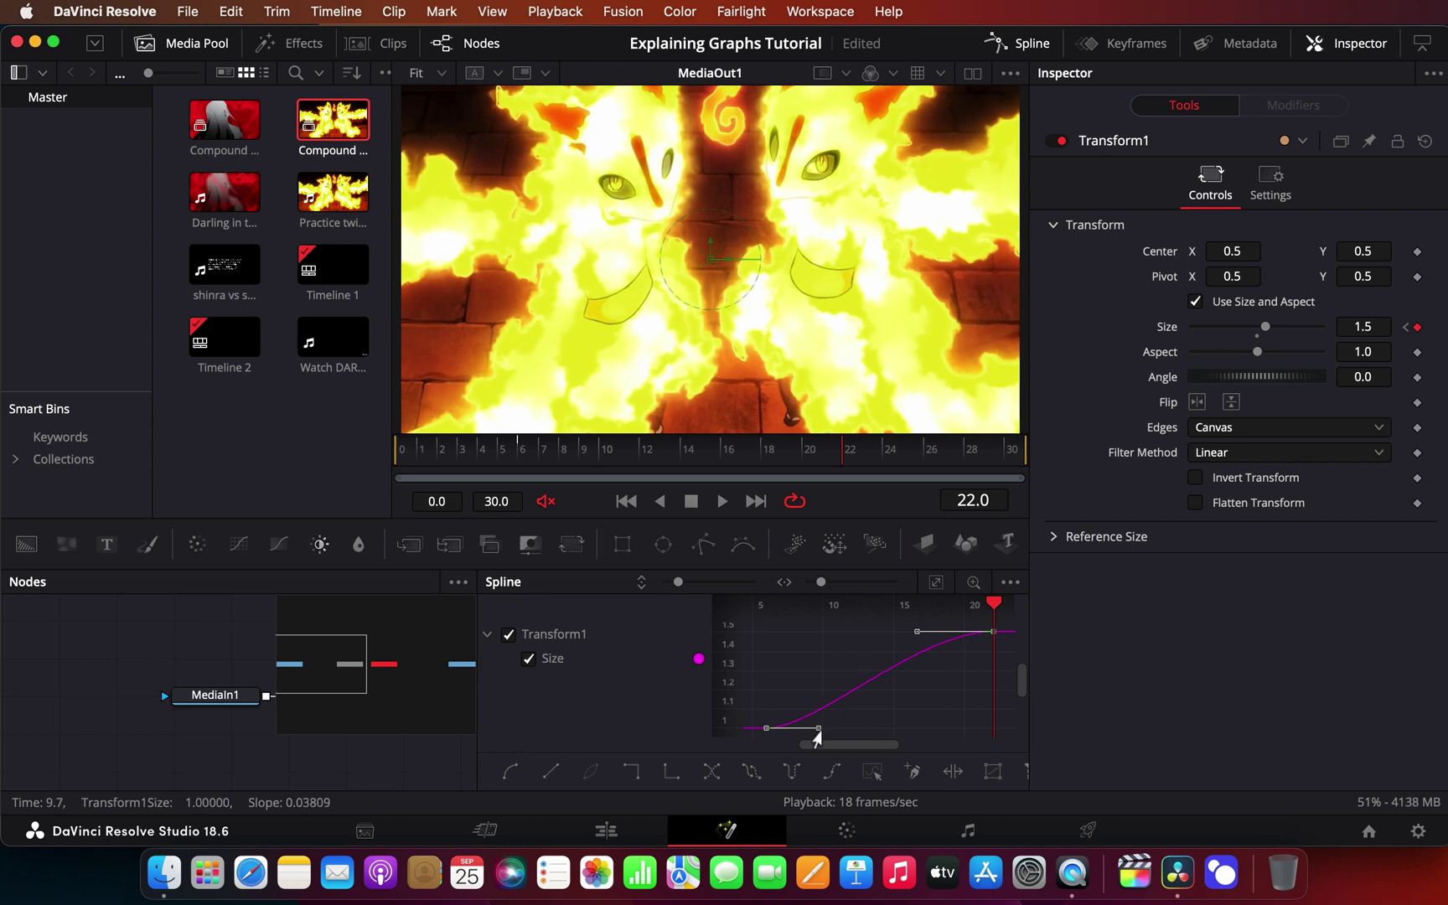
{"action": "left_click_drag", "start_coordinate": [917, 631], "coordinate": [775, 637]}
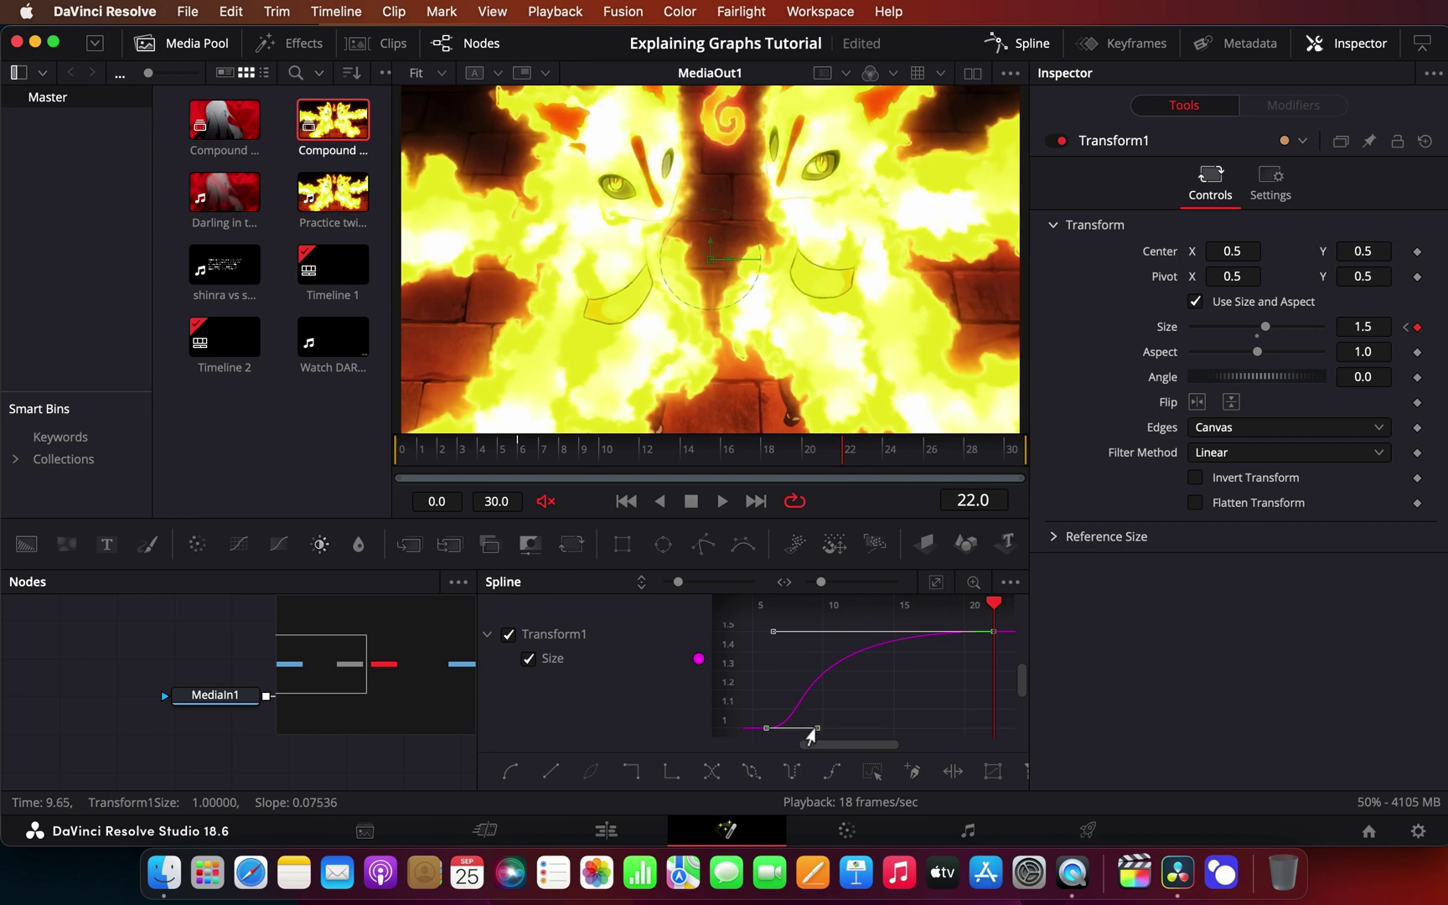
{"action": "left_click", "coordinate": [700, 450]}
{"action": "key", "text": "space"}
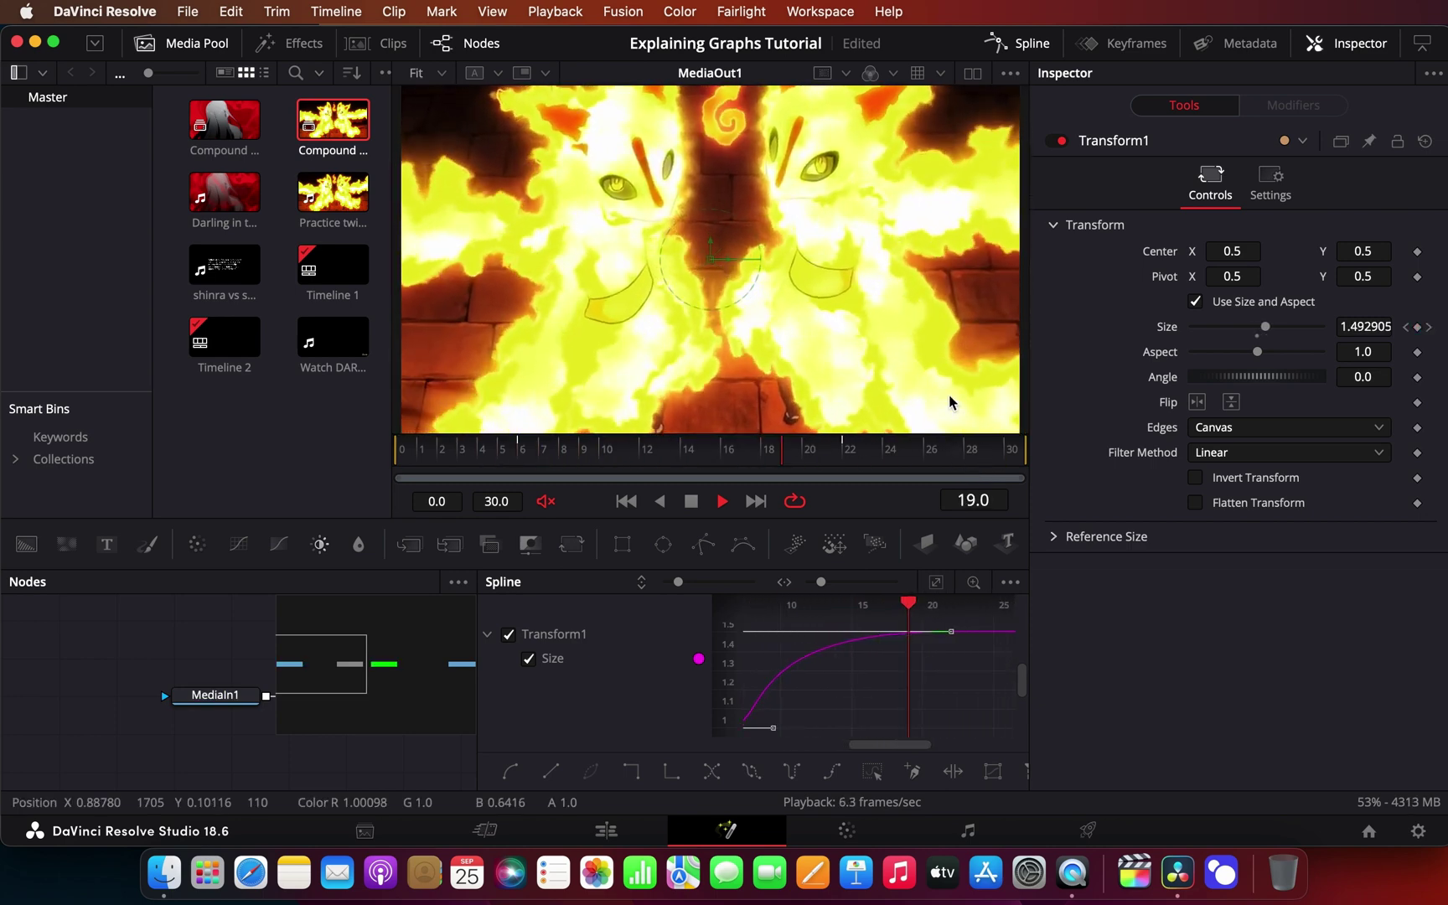
{"action": "key", "text": "space"}
Close the spline graph and switch to the Edit page showing Timeline 1.
{"action": "left_click", "coordinate": [1018, 42]}
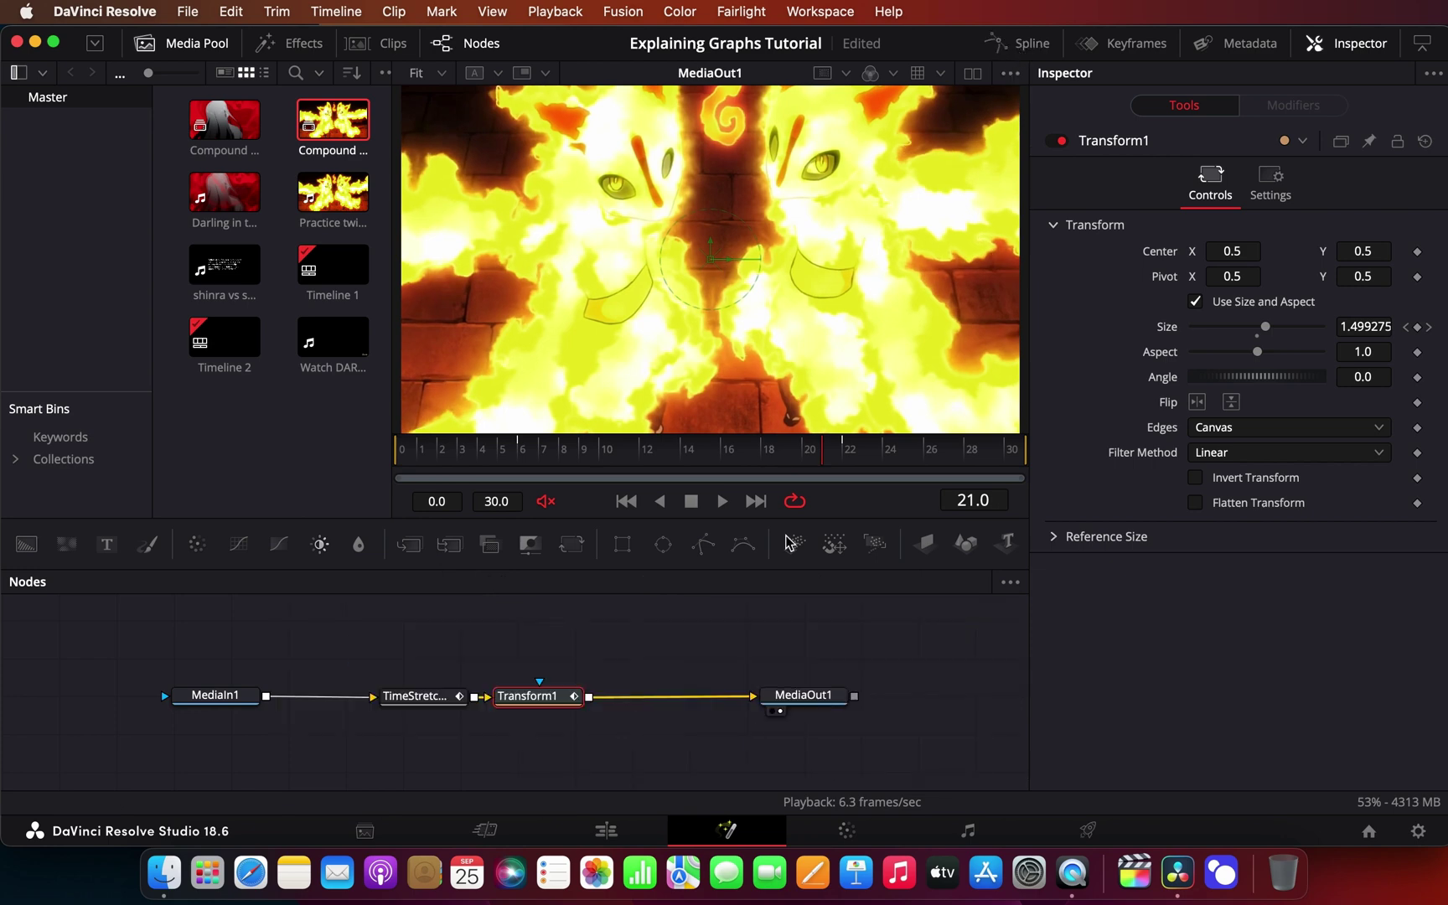
{"action": "left_click", "coordinate": [627, 819]}
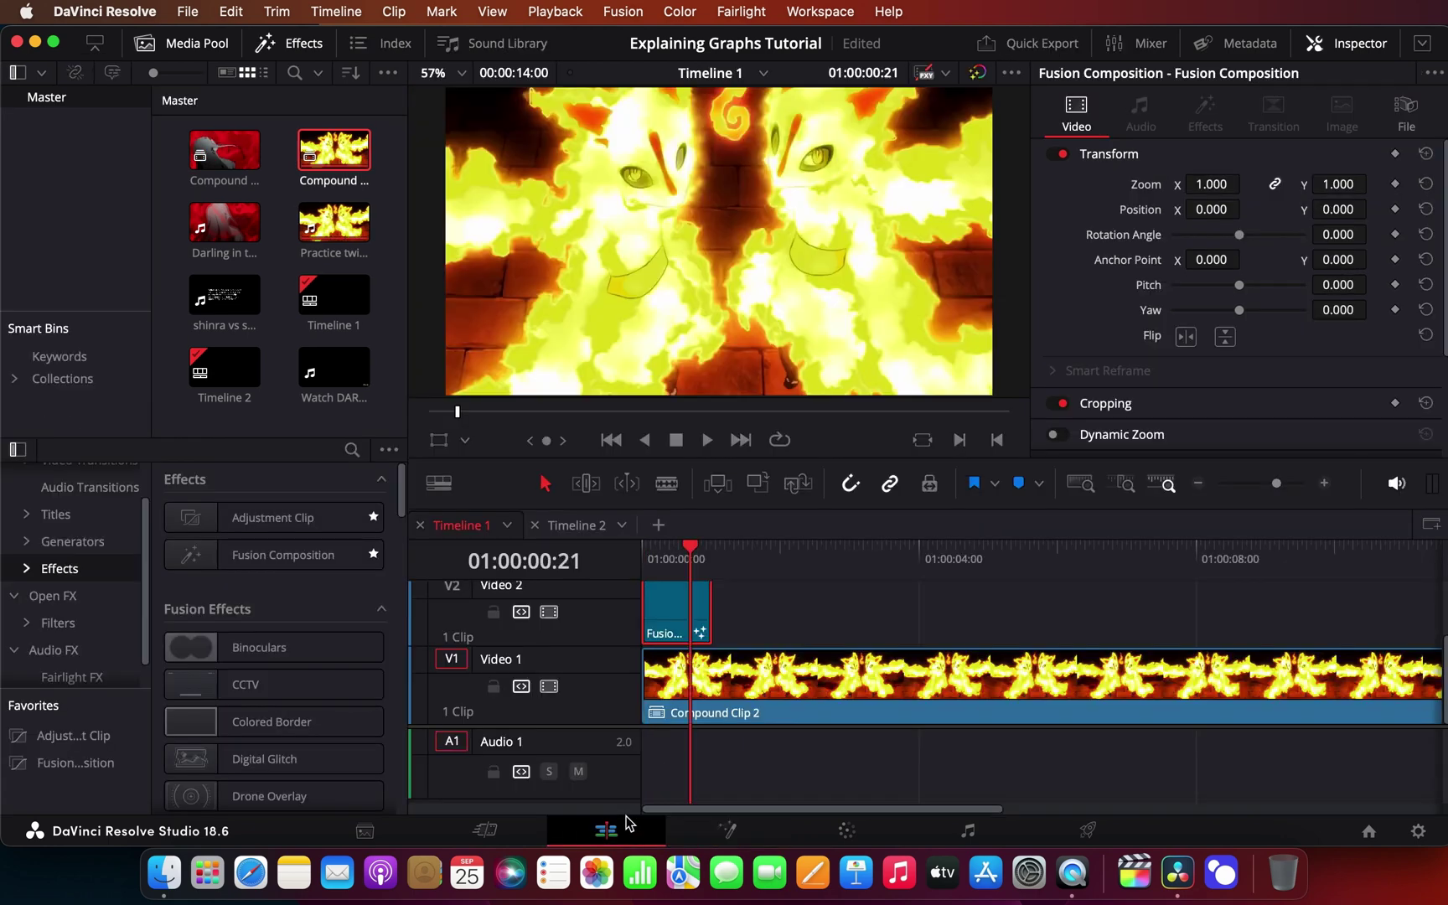